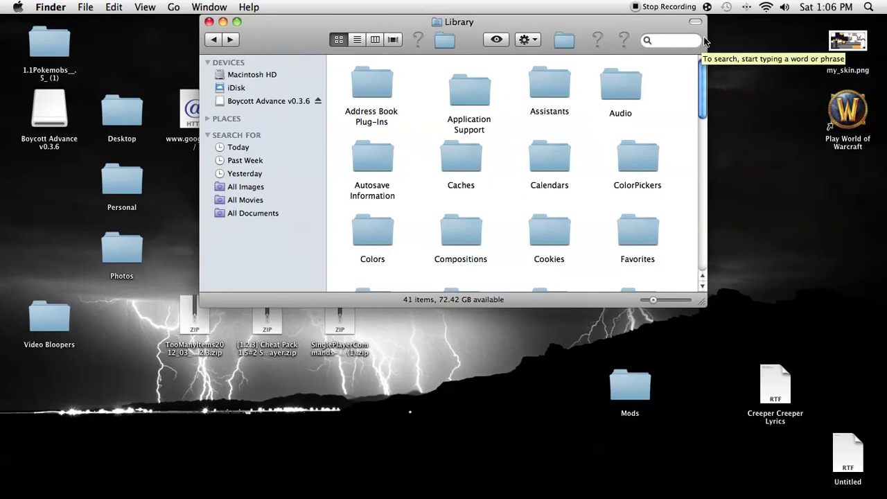
- Move the Library window aside and extract the TooManyItems, Cheat Pack and SinglePlayerCommands zip archives on the desktop
{"action": "left_click_drag", "start_coordinate": [303, 30], "coordinate": [669, 4]}
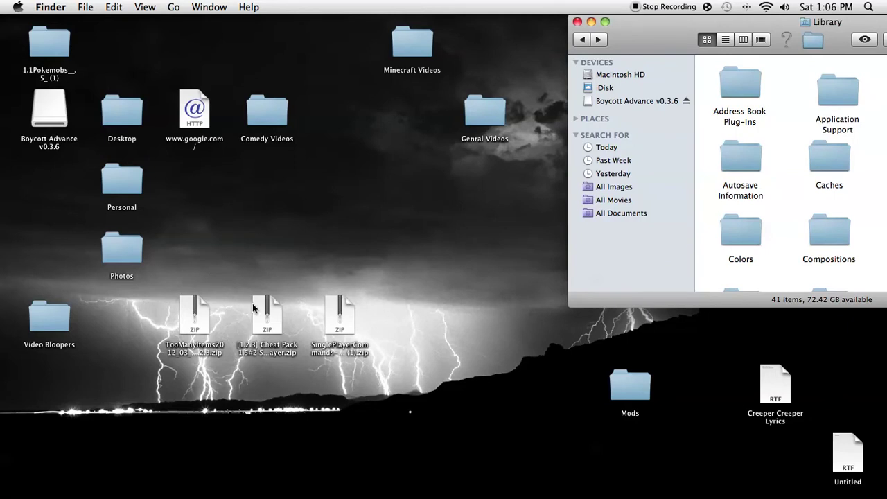
{"action": "double_click", "coordinate": [196, 315]}
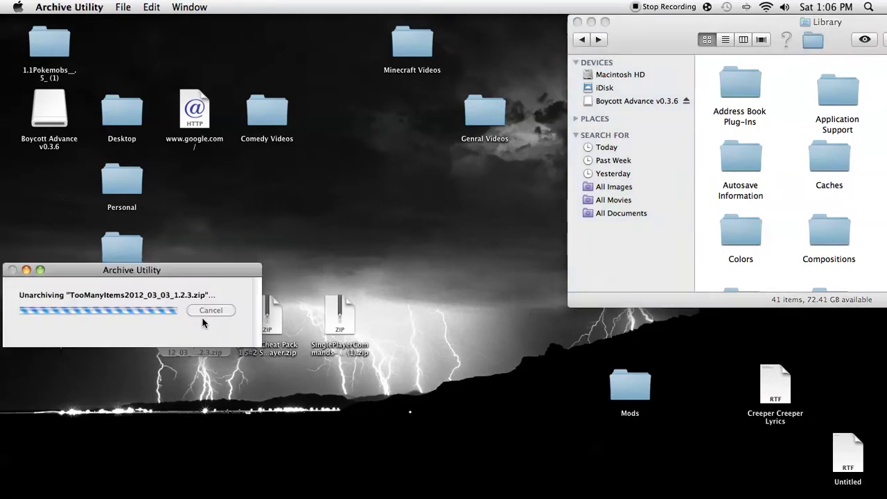
{"action": "double_click", "coordinate": [270, 319]}
{"action": "double_click", "coordinate": [328, 323]}
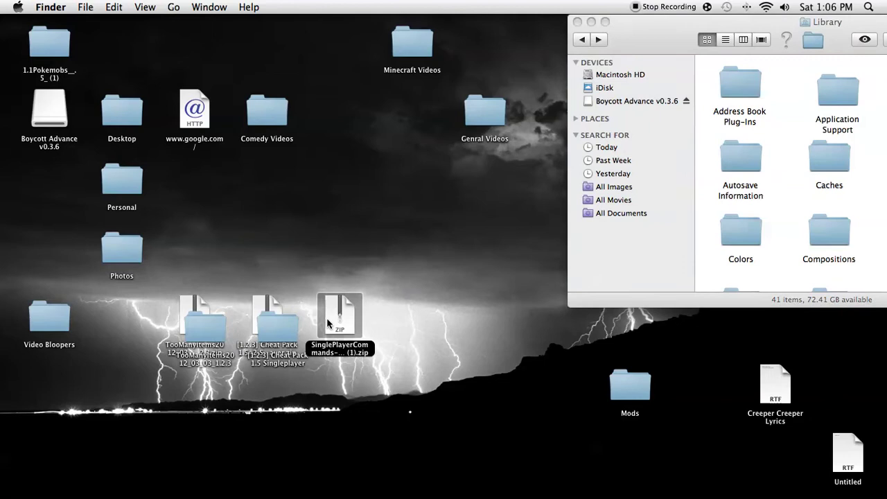
- Arrange the three extracted mod folders in a row above their matching zip archives on the desktop
{"action": "left_click_drag", "start_coordinate": [340, 336], "coordinate": [326, 258]}
{"action": "left_click_drag", "start_coordinate": [278, 324], "coordinate": [264, 250]}
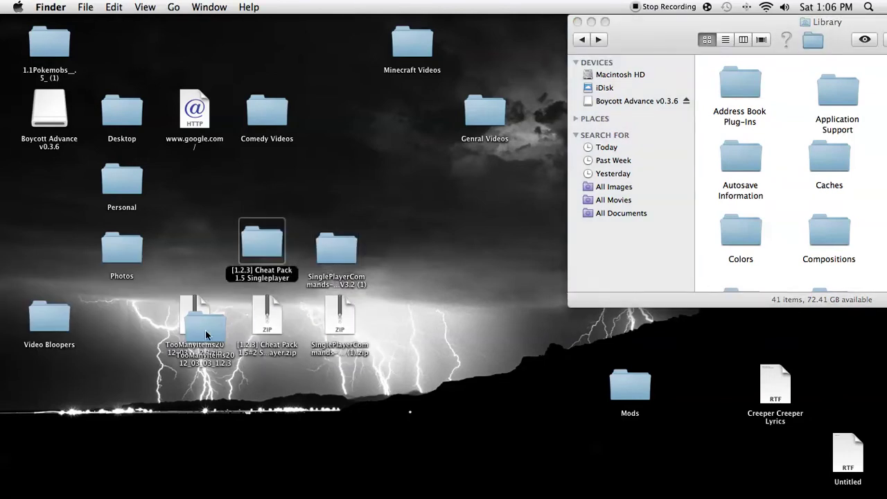
{"action": "left_click_drag", "start_coordinate": [205, 327], "coordinate": [203, 253]}
{"action": "left_click_drag", "start_coordinate": [279, 256], "coordinate": [275, 254]}
{"action": "left_click", "coordinate": [368, 381]}
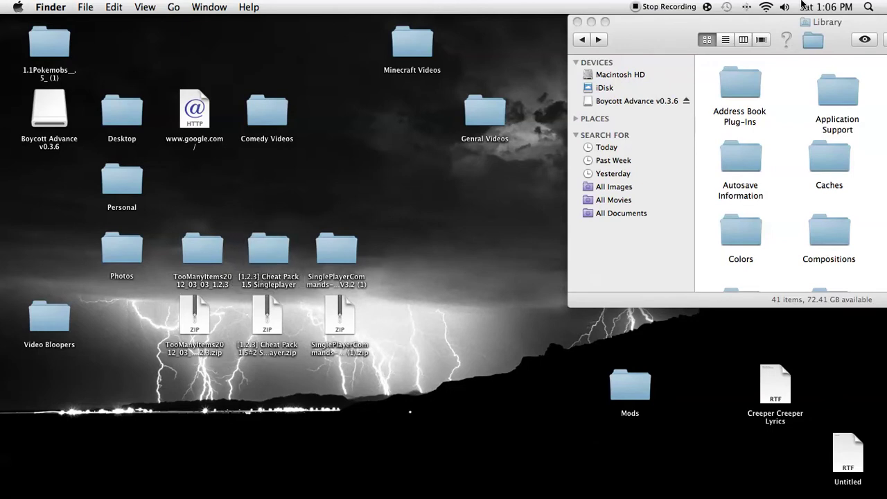
- Bring the Library window back into full view and open the bin folder inside Application Support's minecraft folder
{"action": "left_click_drag", "start_coordinate": [638, 43], "coordinate": [449, 60]}
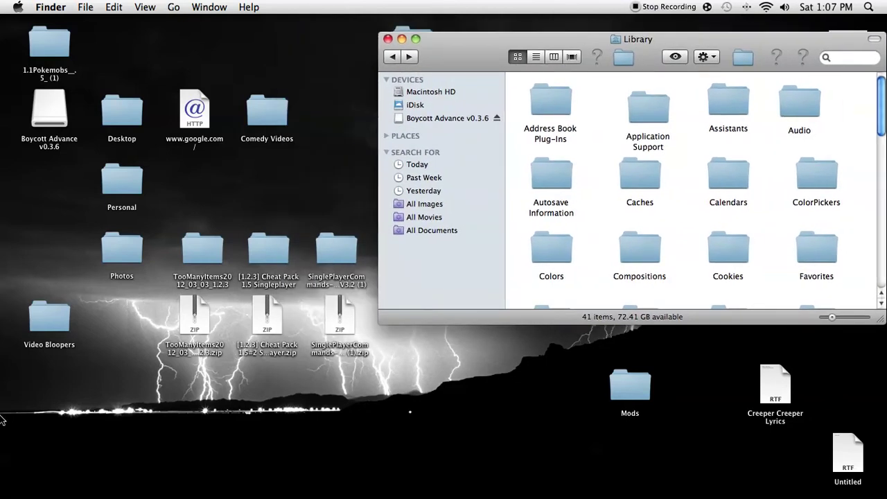
{"action": "mouse_move", "coordinate": [2, 419]}
{"action": "left_click", "coordinate": [804, 99]}
{"action": "left_click", "coordinate": [775, 153]}
{"action": "left_click_drag", "start_coordinate": [525, 38], "coordinate": [386, 21]}
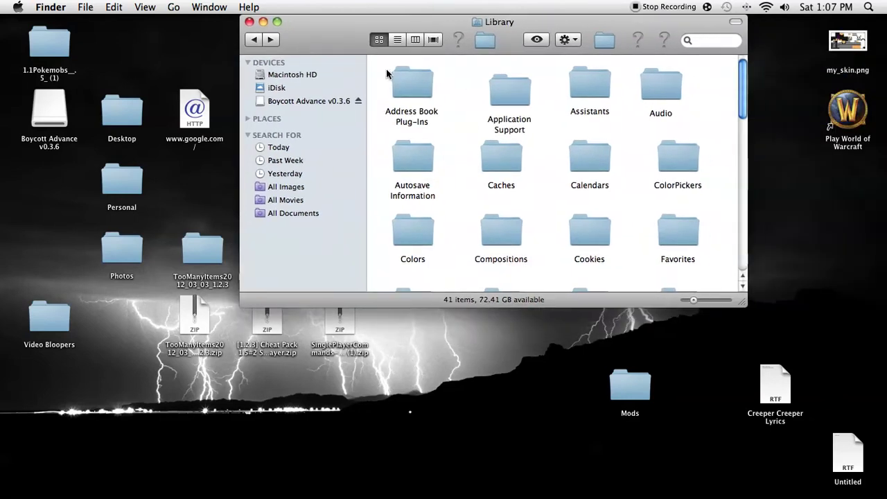
{"action": "double_click", "coordinate": [500, 95]}
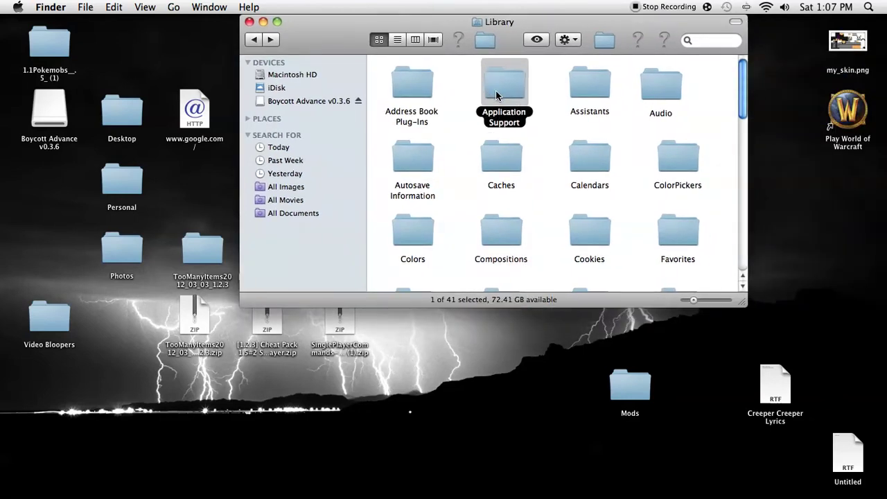
{"action": "left_click", "coordinate": [428, 166]}
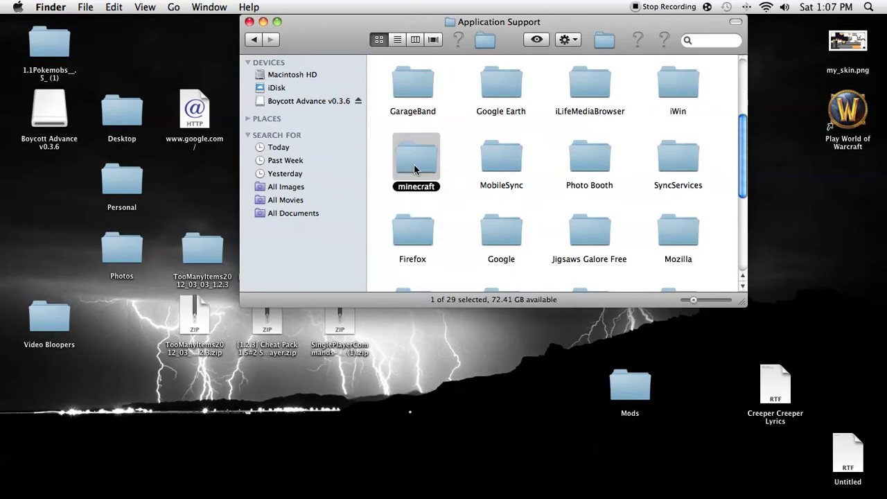
{"action": "double_click", "coordinate": [414, 164]}
{"action": "left_click_drag", "start_coordinate": [409, 154], "coordinate": [404, 157]}
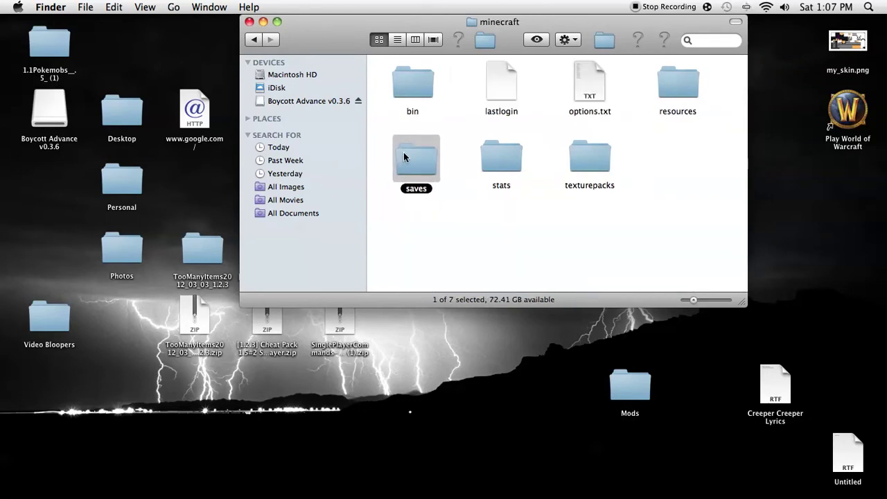
{"action": "left_click", "coordinate": [550, 279]}
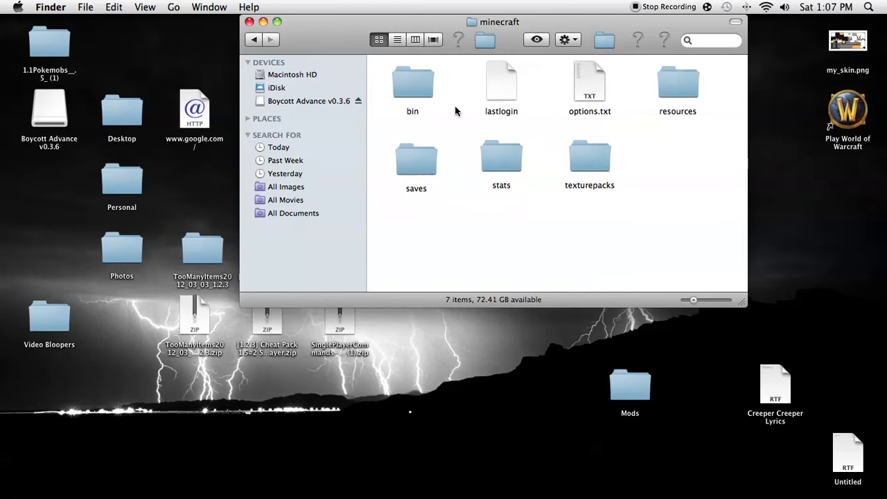
{"action": "double_click", "coordinate": [414, 87]}
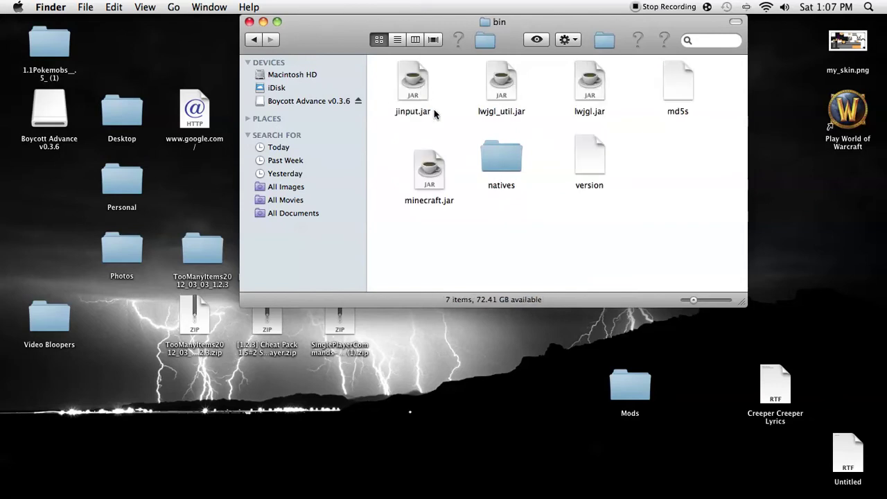
- Extract minecraft.jar in the bin folder with Archive Utility
{"action": "right_click", "coordinate": [433, 173]}
{"action": "mouse_move", "coordinate": [468, 200]}
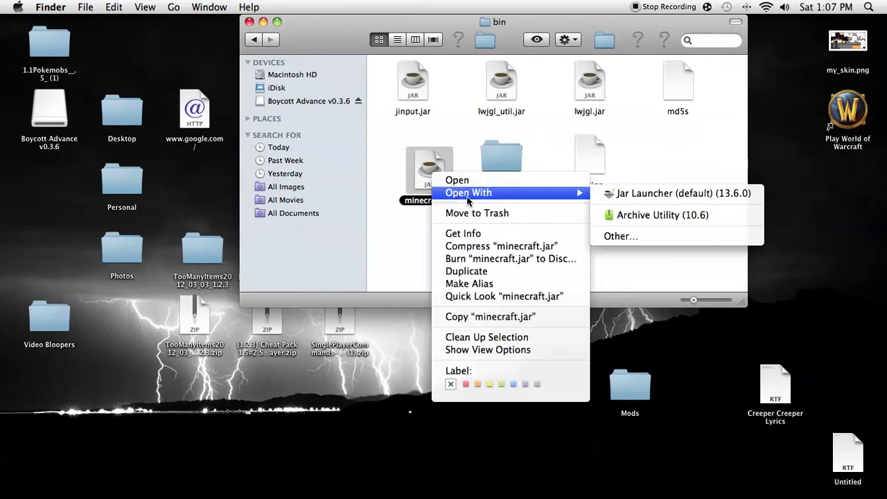
{"action": "left_click", "coordinate": [640, 215]}
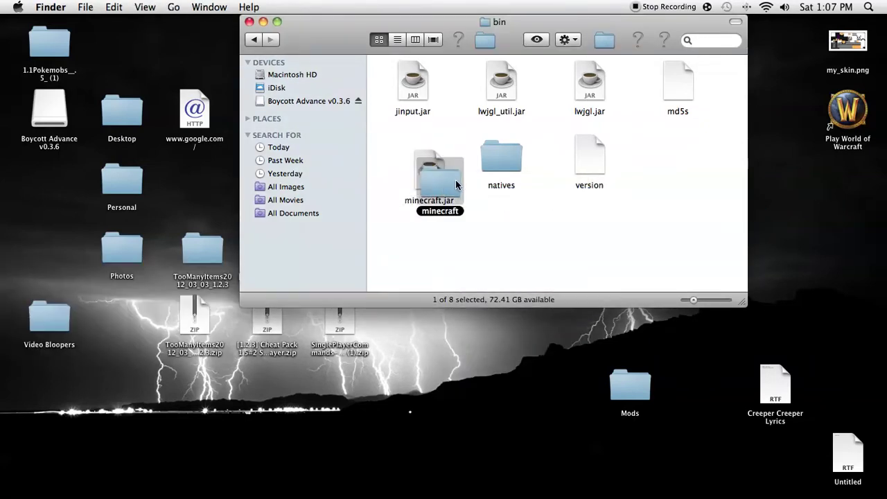
- Move the extracted minecraft folder off the jar file and clean up the icon layout of the bin folder
{"action": "right_click", "coordinate": [431, 180]}
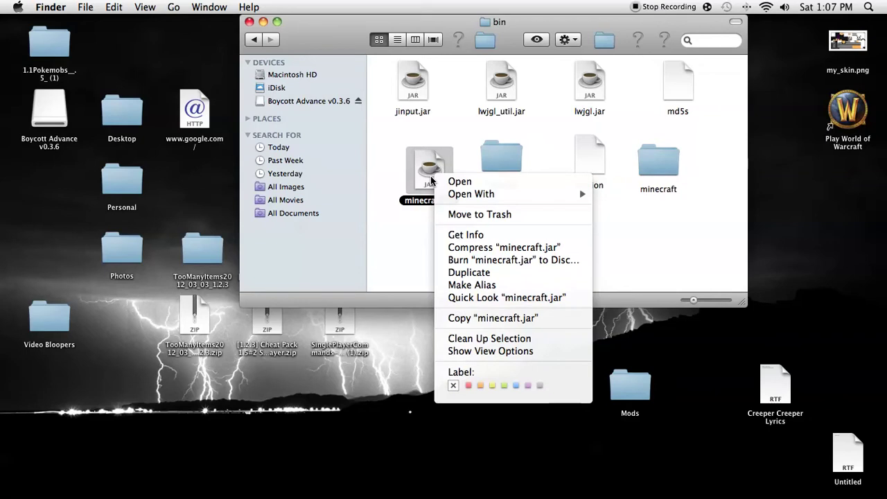
{"action": "left_click", "coordinate": [419, 237]}
{"action": "left_click", "coordinate": [514, 228]}
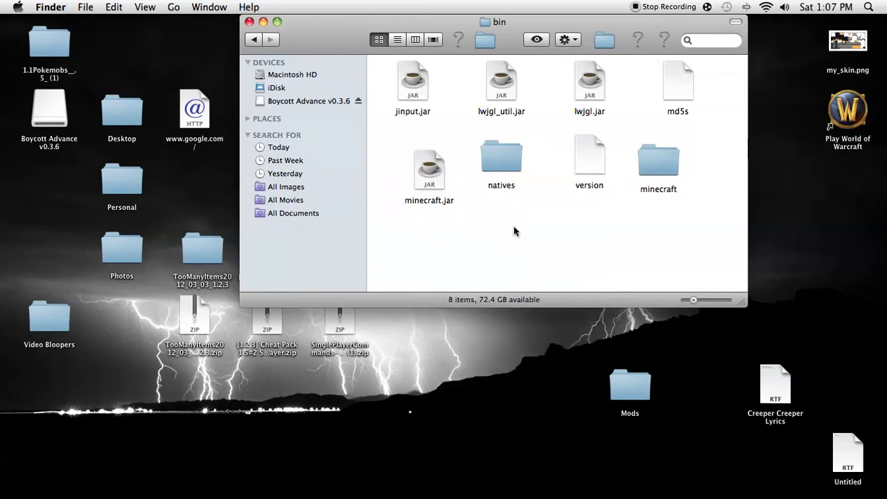
{"action": "right_click", "coordinate": [482, 235]}
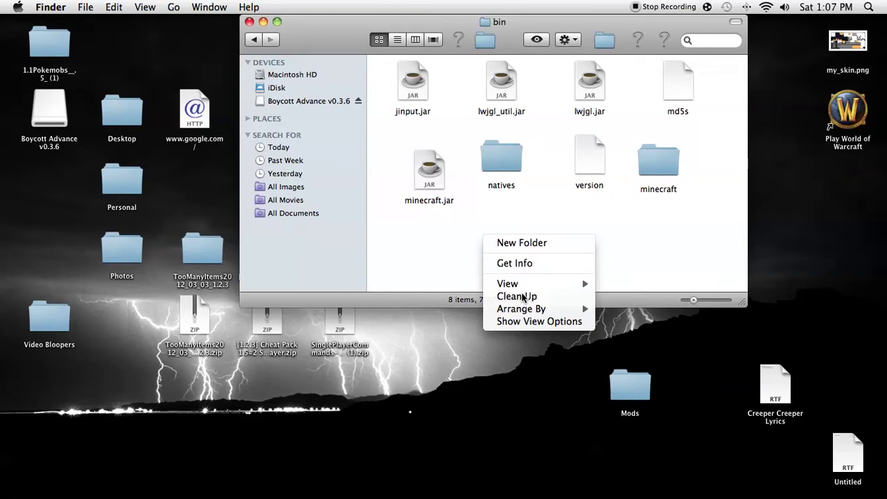
{"action": "left_click", "coordinate": [516, 296]}
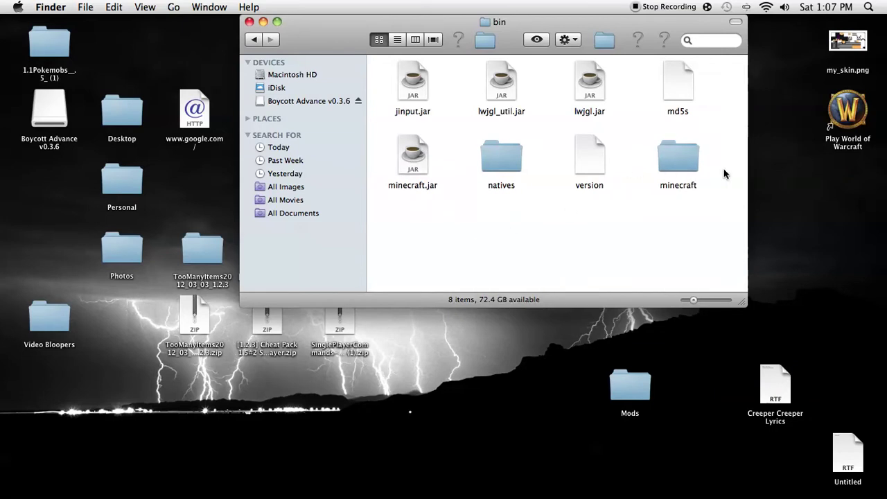
- Rename minecraft.jar to minecraft.backup.jar and move it out of bin into the folder named Desktop
{"action": "left_click", "coordinate": [683, 170]}
{"action": "left_click", "coordinate": [412, 160]}
{"action": "key", "text": "Return"}
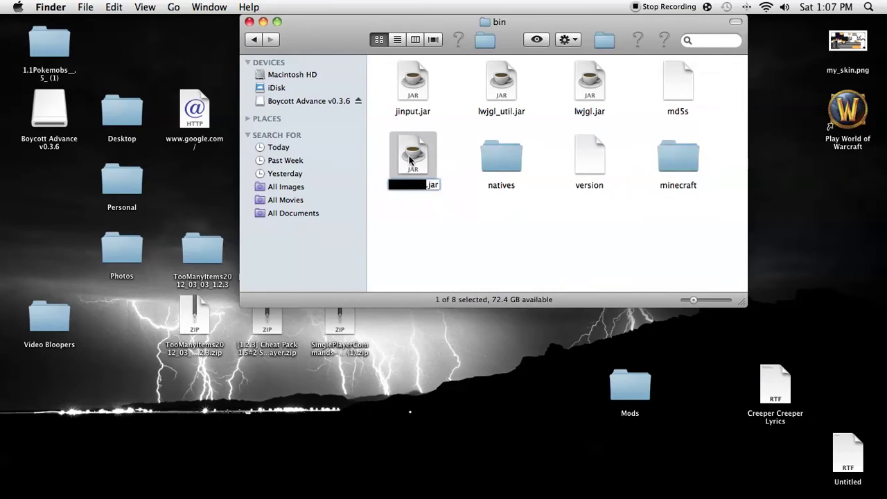
{"action": "key", "text": "BackSpace"}
{"action": "type", "text": "minecraft.backup"}
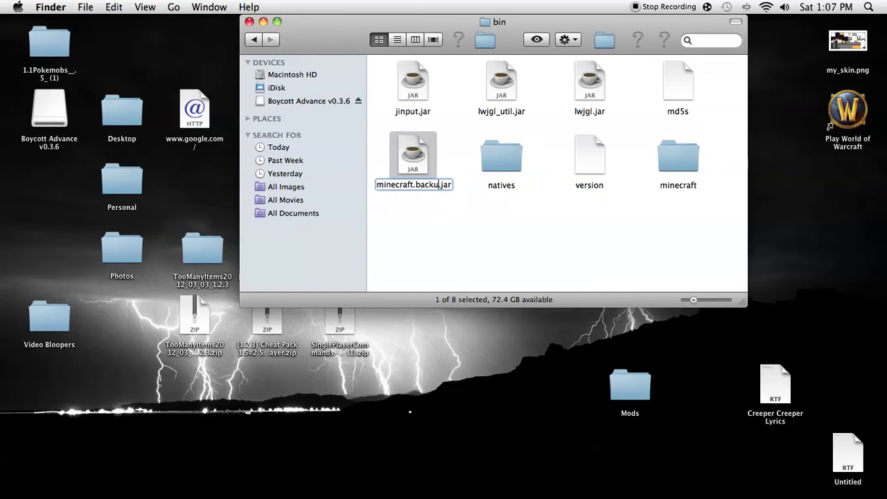
{"action": "key", "text": "Return"}
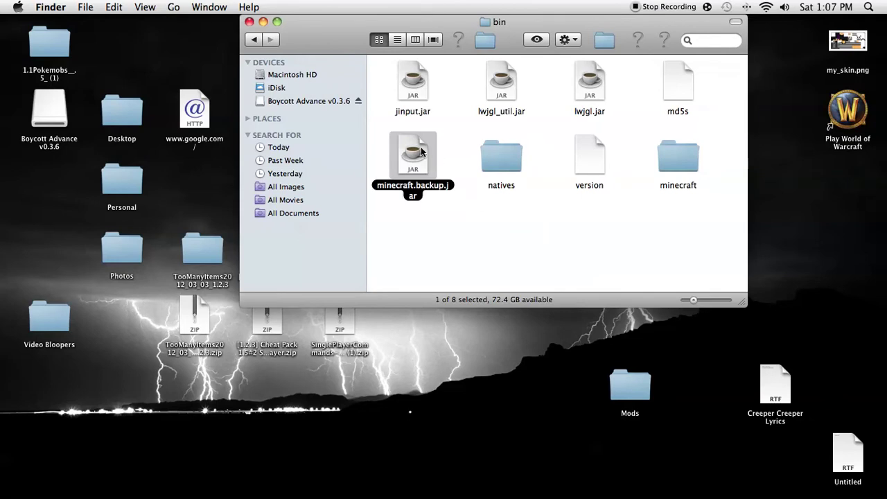
{"action": "left_click_drag", "start_coordinate": [421, 153], "coordinate": [141, 104]}
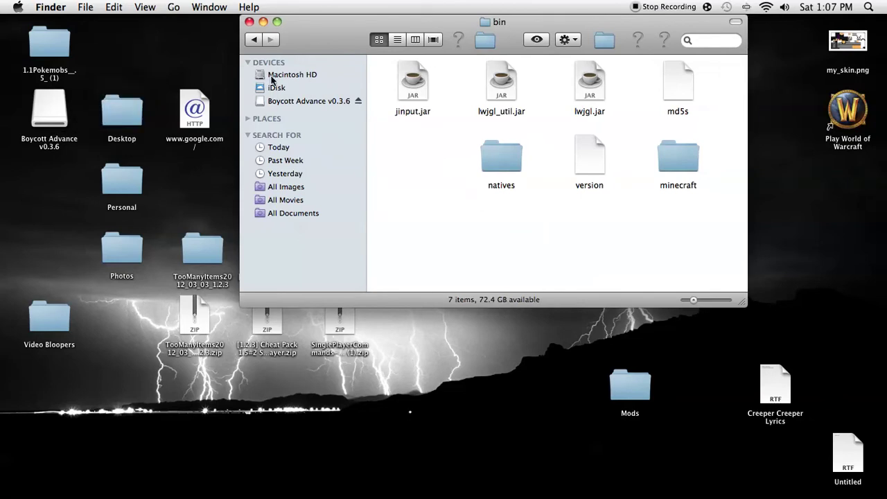
- Rename the extracted minecraft folder in bin to minecraft.jar
{"action": "left_click", "coordinate": [690, 153]}
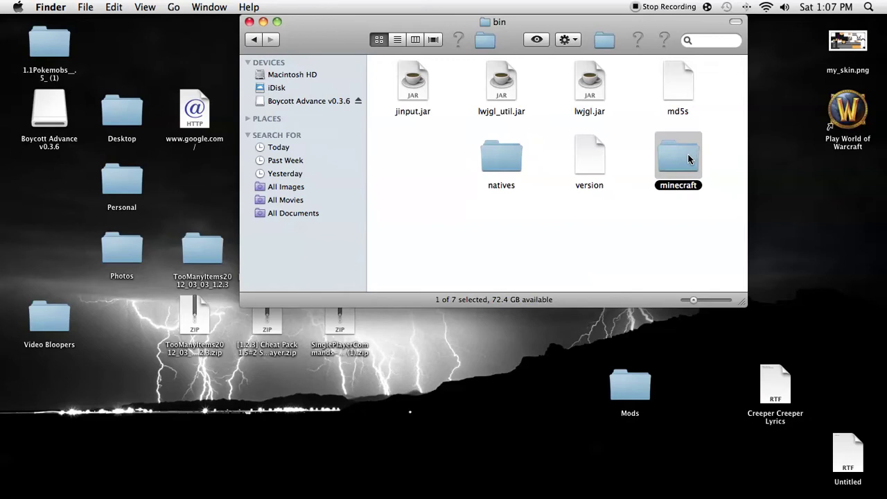
{"action": "key", "text": "Return"}
{"action": "key", "text": "BackSpace"}
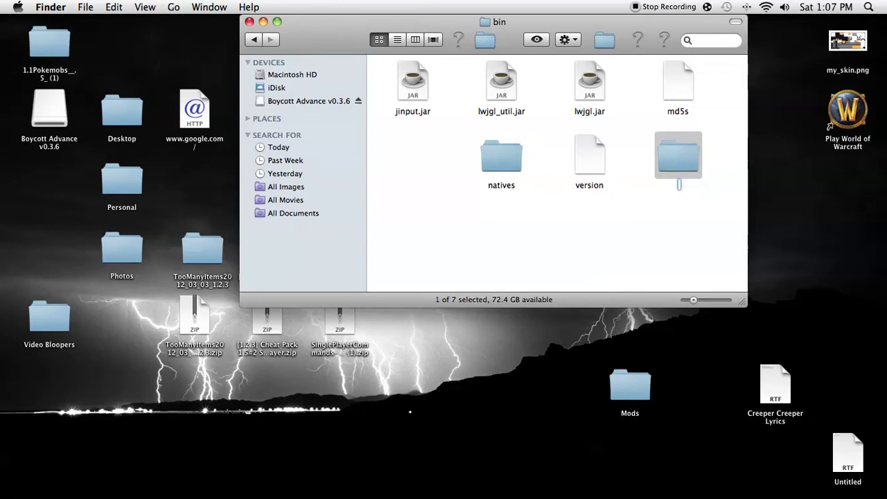
{"action": "key", "text": "XF86AudioRaiseVolume"}
{"action": "type", "text": "mine"}
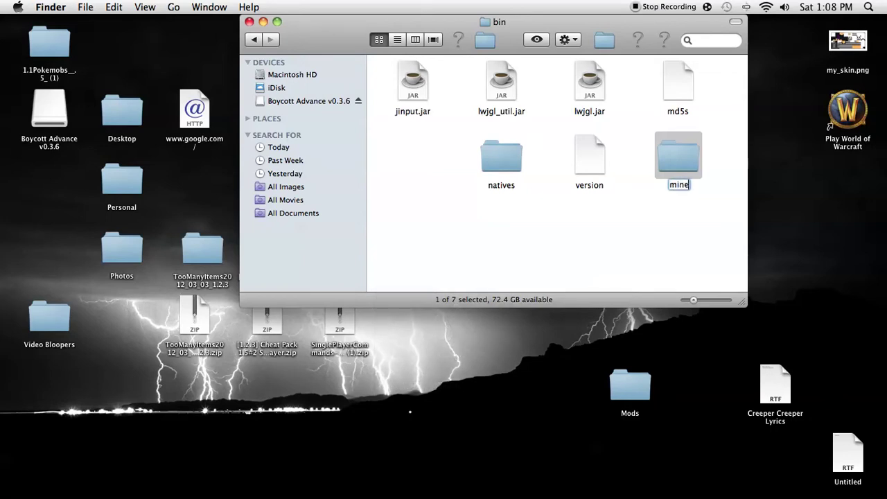
{"action": "type", "text": "craft.jar"}
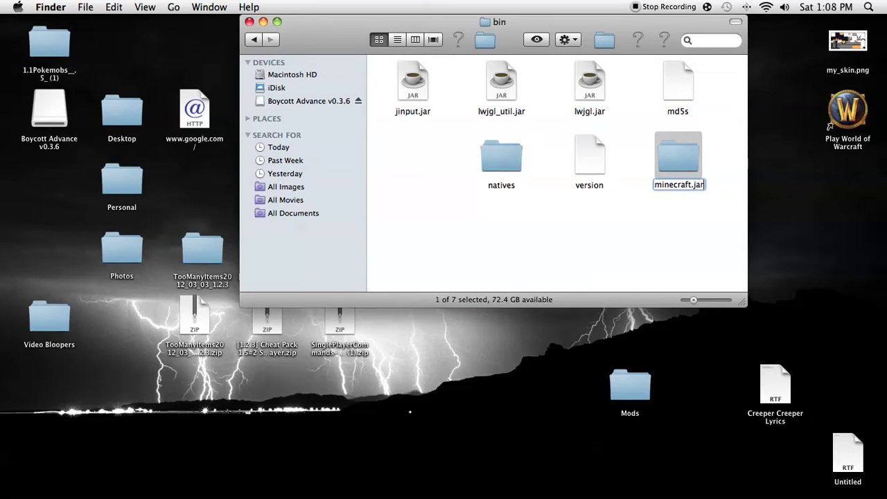
{"action": "key", "text": "Return"}
{"action": "left_click", "coordinate": [547, 195]}
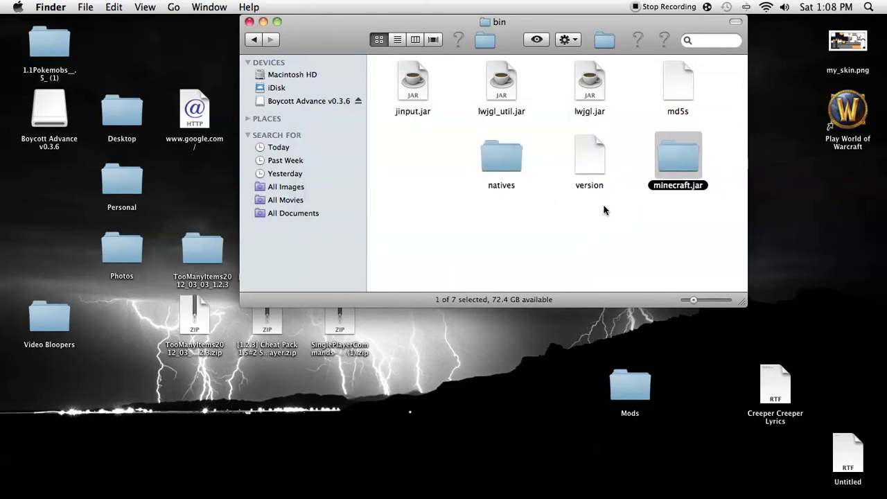
- Find the META-INF folder inside the minecraft.jar folder and remove it from there
{"action": "double_click", "coordinate": [686, 156]}
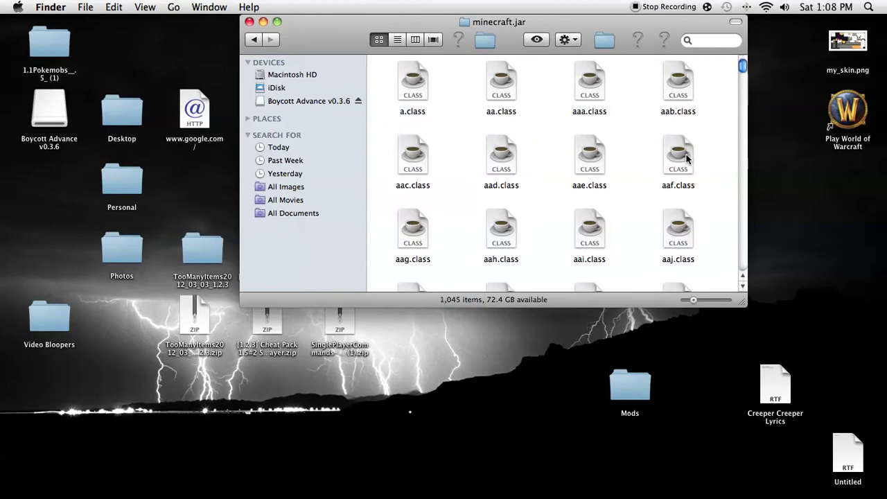
{"action": "scroll", "coordinate": [571, 182], "scroll_direction": "down", "scroll_amount": 15}
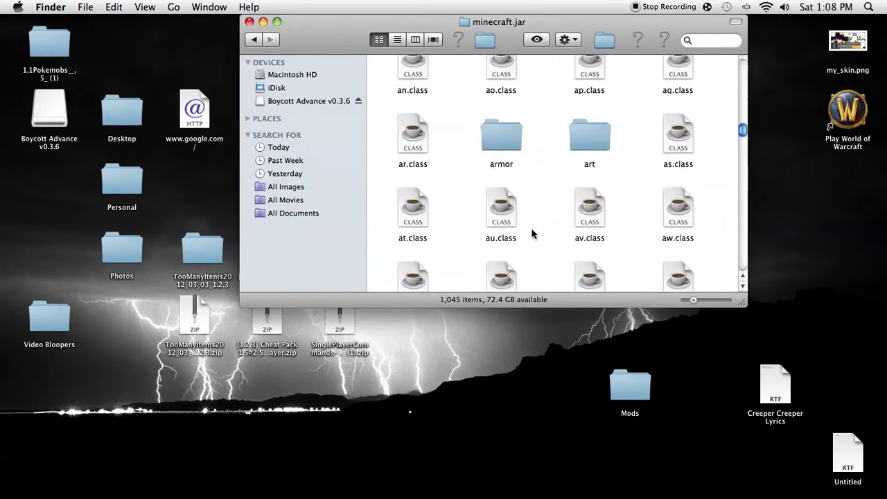
{"action": "scroll", "coordinate": [530, 235], "scroll_direction": "up", "scroll_amount": 15}
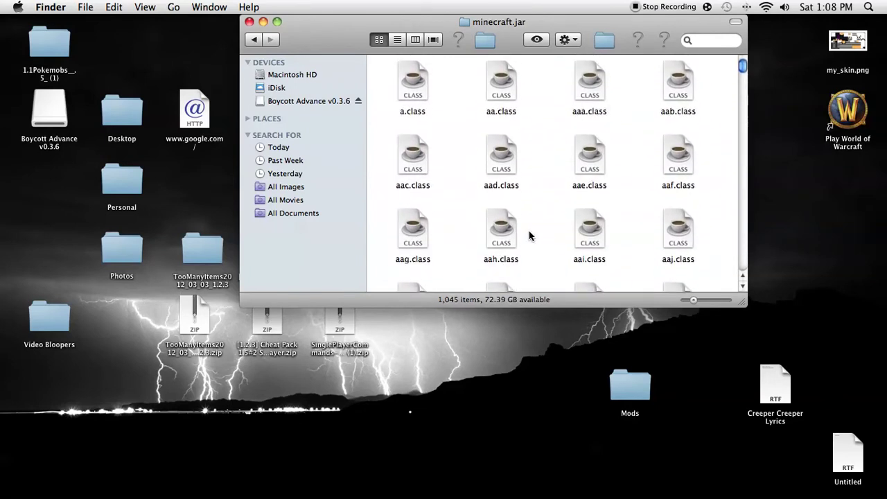
{"action": "type", "text": "met"}
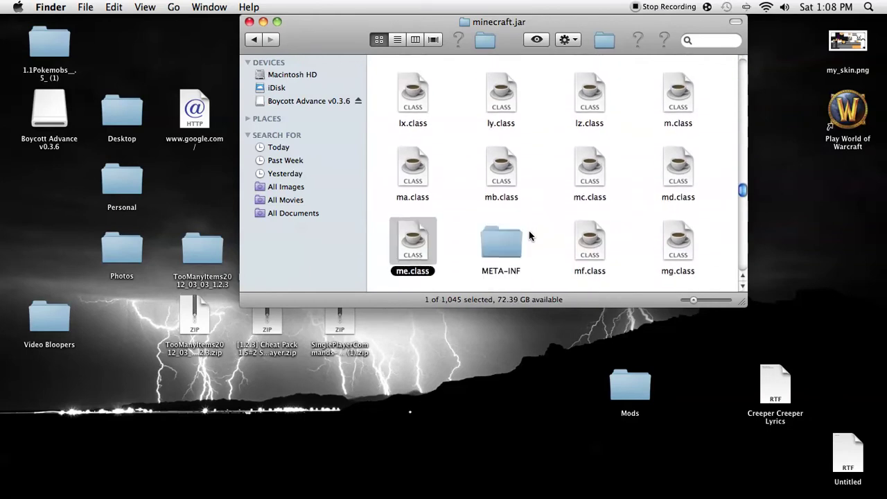
{"action": "scroll", "coordinate": [529, 236], "scroll_direction": "up", "scroll_amount": 20}
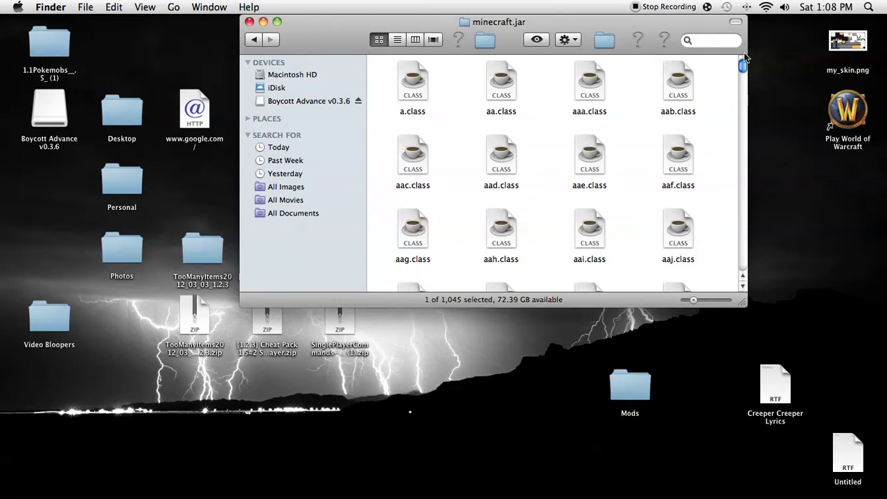
{"action": "type", "text": "meta"}
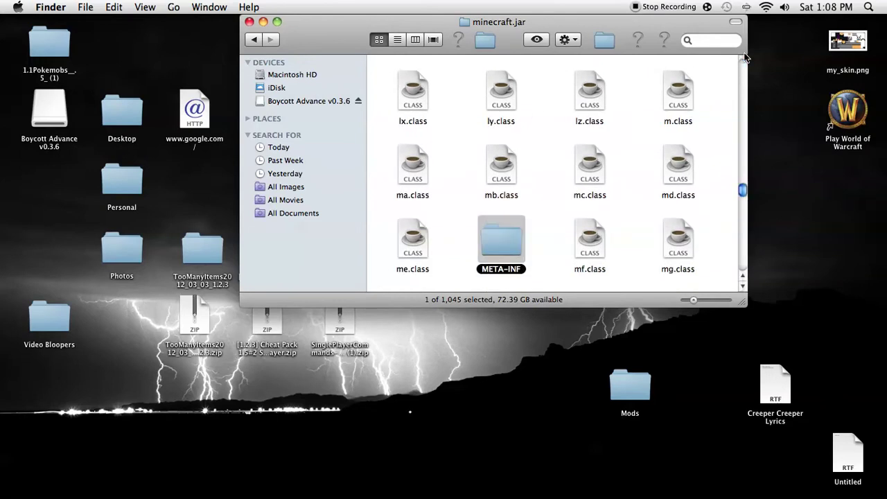
{"action": "left_click_drag", "start_coordinate": [501, 241], "coordinate": [42, 396]}
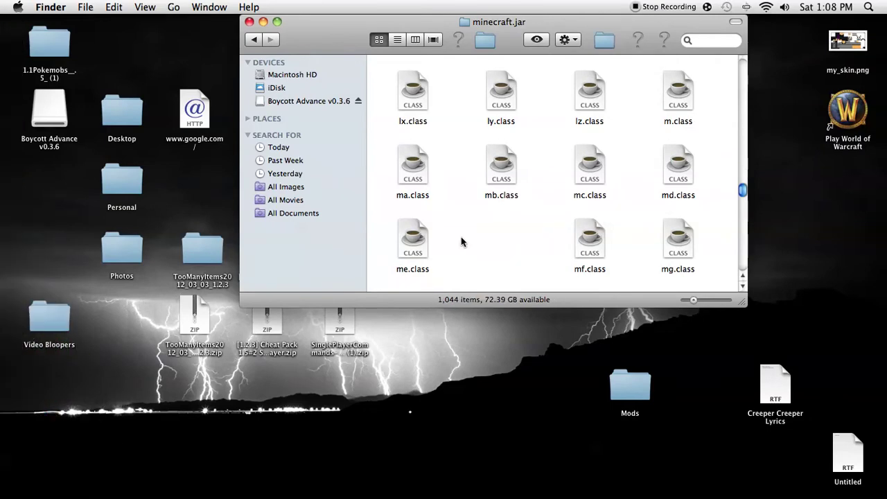
- Copy all files from the TooManyItems2012_03_03_1.2.3 folder into the minecraft.jar folder, replacing existing items
{"action": "double_click", "coordinate": [208, 251]}
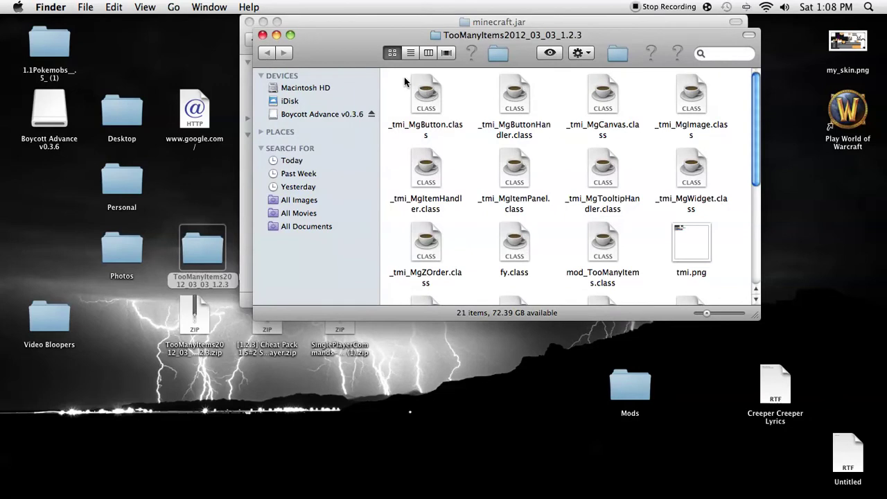
{"action": "left_click_drag", "start_coordinate": [404, 76], "coordinate": [836, 498]}
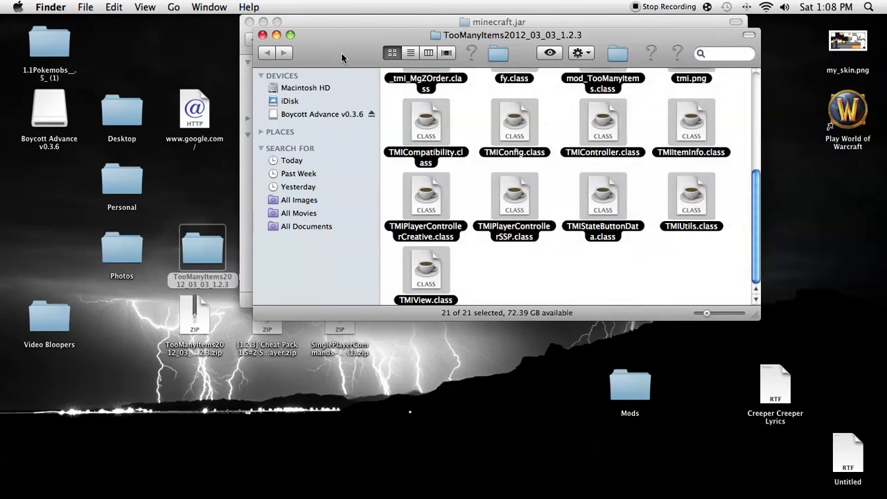
{"action": "left_click_drag", "start_coordinate": [342, 57], "coordinate": [668, 48]}
{"action": "left_click", "coordinate": [462, 201]}
{"action": "right_click", "coordinate": [459, 202]}
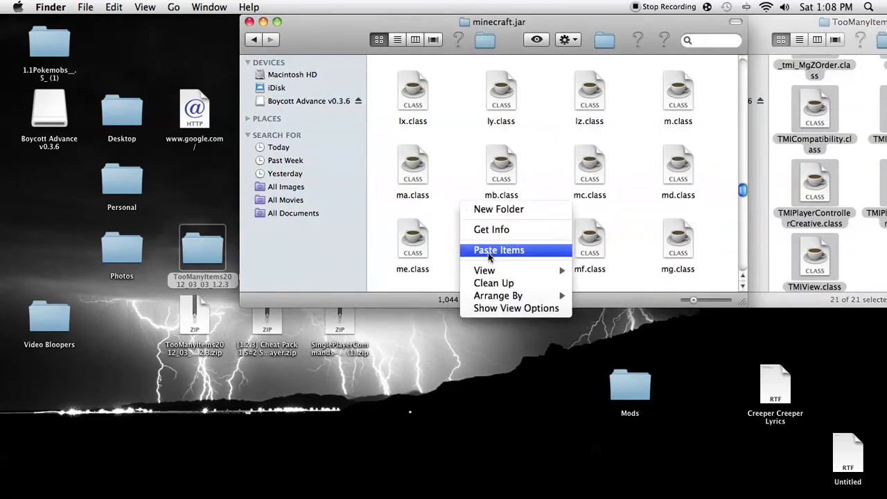
{"action": "left_click", "coordinate": [488, 252]}
{"action": "left_click", "coordinate": [736, 164]}
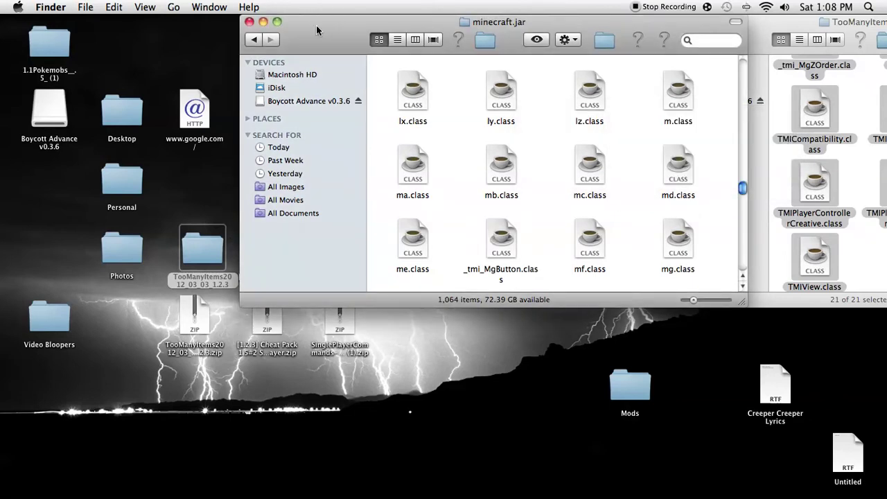
- Open the "put into minecraft.jar" folder of the Cheat Pack 1.5 Singleplayer mod alongside the minecraft.jar window
{"action": "left_click_drag", "start_coordinate": [316, 25], "coordinate": [563, 25]}
{"action": "double_click", "coordinate": [273, 260]}
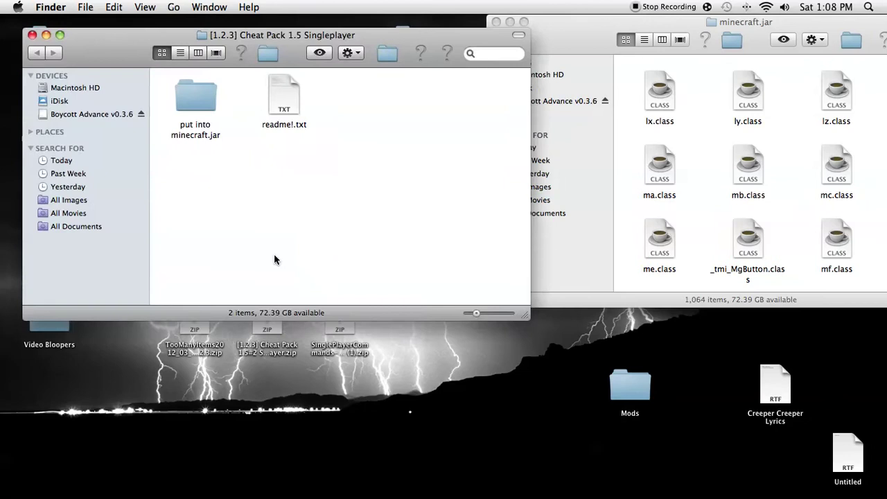
{"action": "left_click_drag", "start_coordinate": [643, 21], "coordinate": [537, 90]}
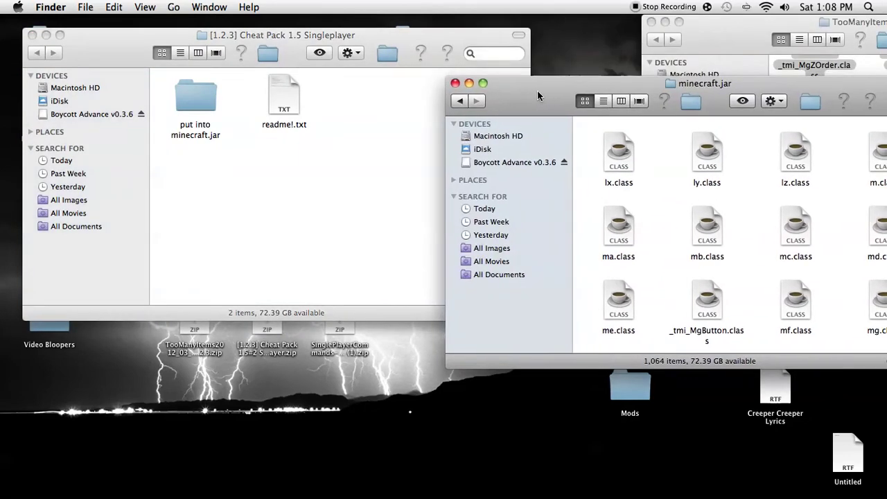
{"action": "double_click", "coordinate": [179, 98]}
- Copy everything in the Cheat Pack's "put into minecraft.jar" folder into minecraft.jar, replacing existing files, and close the Cheat Pack window
{"action": "left_click_drag", "start_coordinate": [149, 72], "coordinate": [50, 121]}
{"action": "left_click_drag", "start_coordinate": [136, 82], "coordinate": [527, 265]}
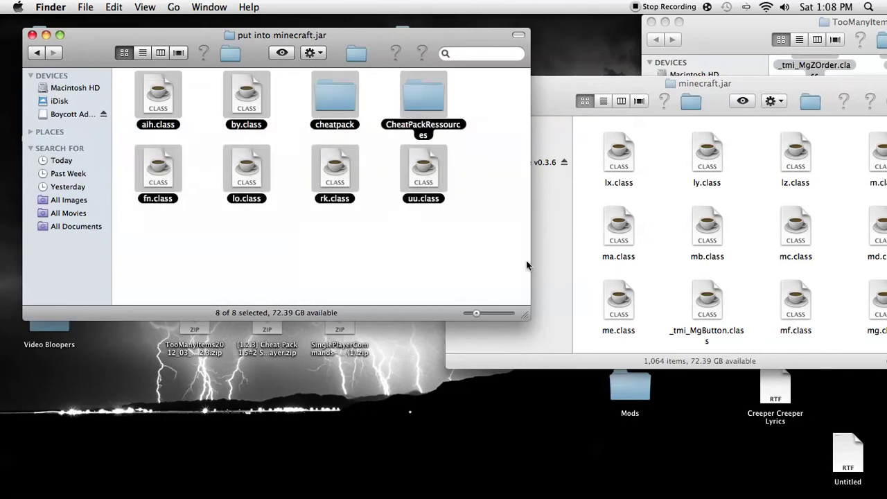
{"action": "left_click", "coordinate": [578, 224]}
{"action": "right_click", "coordinate": [585, 224]}
{"action": "left_click", "coordinate": [596, 259]}
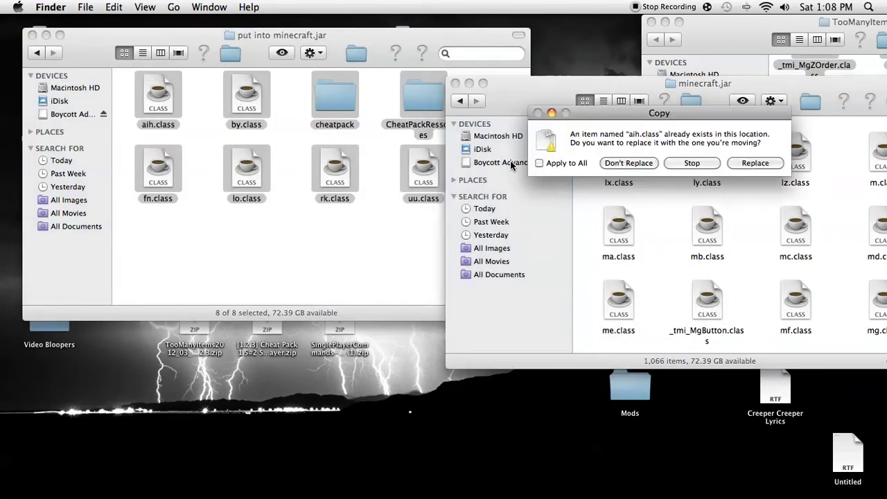
{"action": "left_click", "coordinate": [610, 164]}
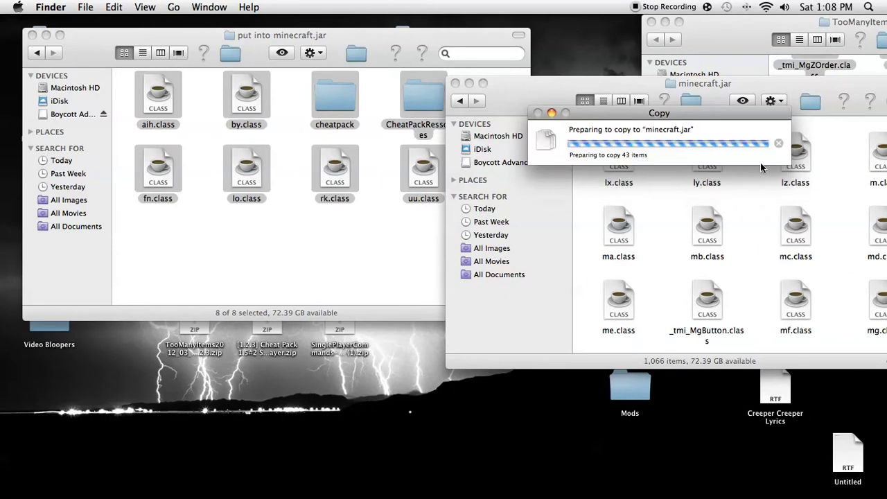
{"action": "left_click_drag", "start_coordinate": [551, 89], "coordinate": [530, 72]}
{"action": "left_click", "coordinate": [30, 34]}
- Open the SinglePlayerCommands-MC1.2.3_V3.2 (1) folder and show its contents as a list
{"action": "double_click", "coordinate": [335, 251]}
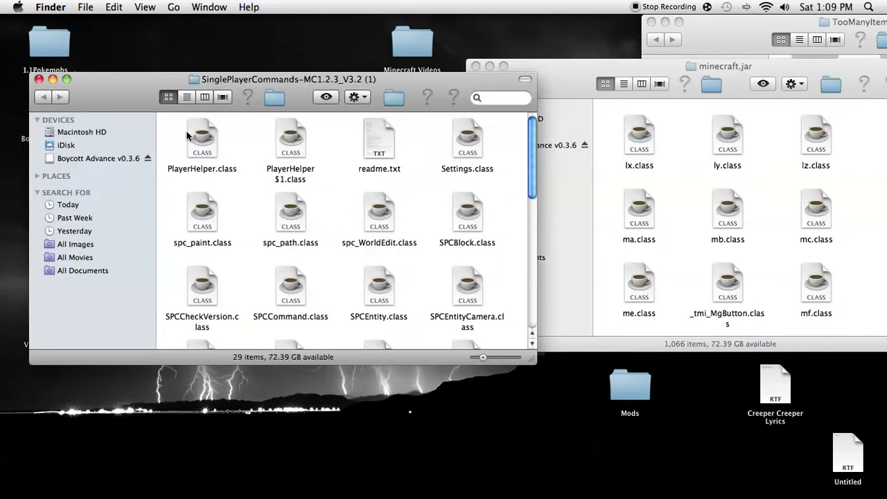
{"action": "left_click_drag", "start_coordinate": [179, 119], "coordinate": [193, 133]}
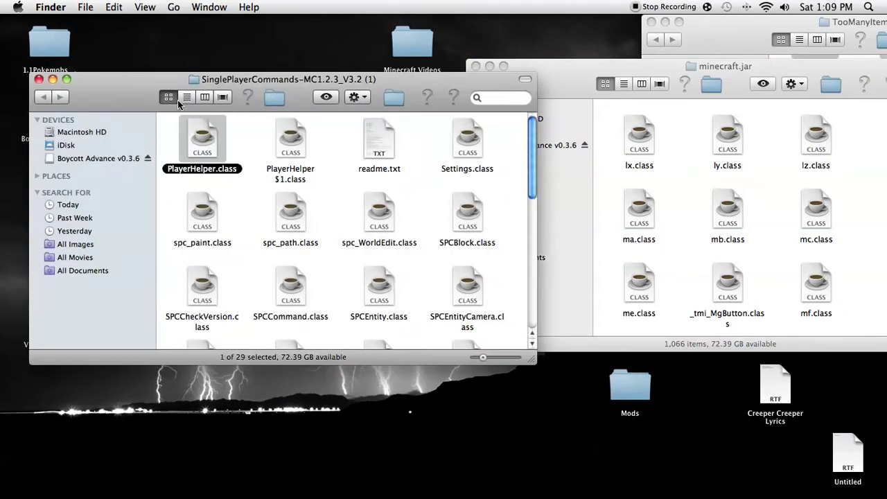
{"action": "left_click", "coordinate": [186, 97]}
{"action": "left_click", "coordinate": [204, 154]}
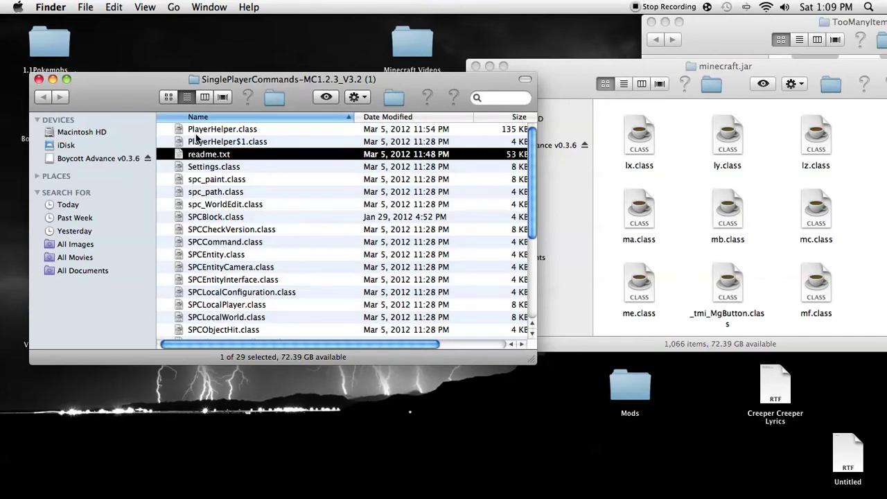
- Copy all SinglePlayerCommands files except WorldEdit.jar and readme.txt into the minecraft.jar folder, replacing the existing vm.class
{"action": "left_click", "coordinate": [183, 129]}
{"action": "key", "text": "super+a"}
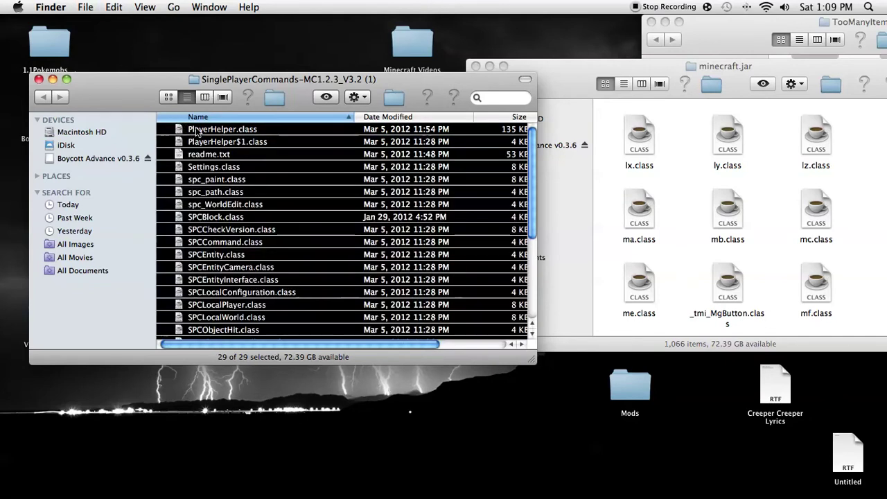
{"action": "scroll", "coordinate": [275, 261], "scroll_direction": "down", "scroll_amount": 3}
{"action": "scroll", "coordinate": [275, 260], "scroll_direction": "down", "scroll_amount": 4}
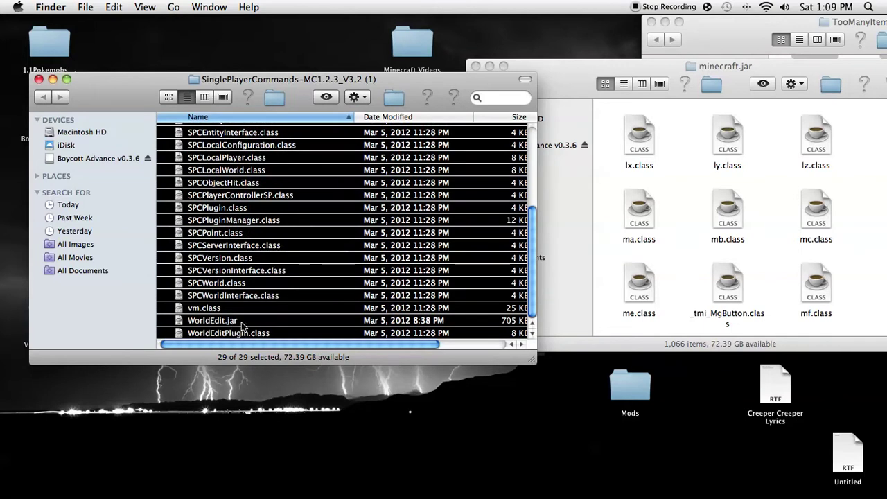
{"action": "left_click", "coordinate": [242, 322], "text": "super"}
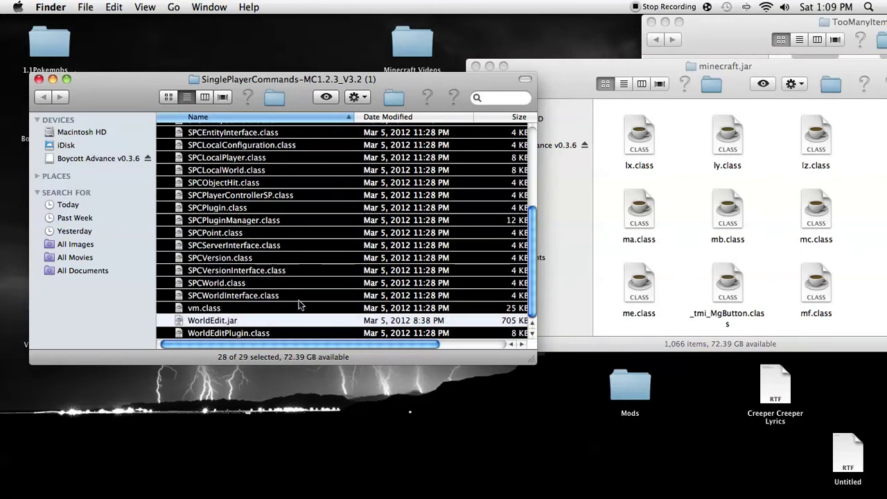
{"action": "scroll", "coordinate": [299, 305], "scroll_direction": "up", "scroll_amount": 6}
{"action": "left_click", "coordinate": [239, 155], "text": "super"}
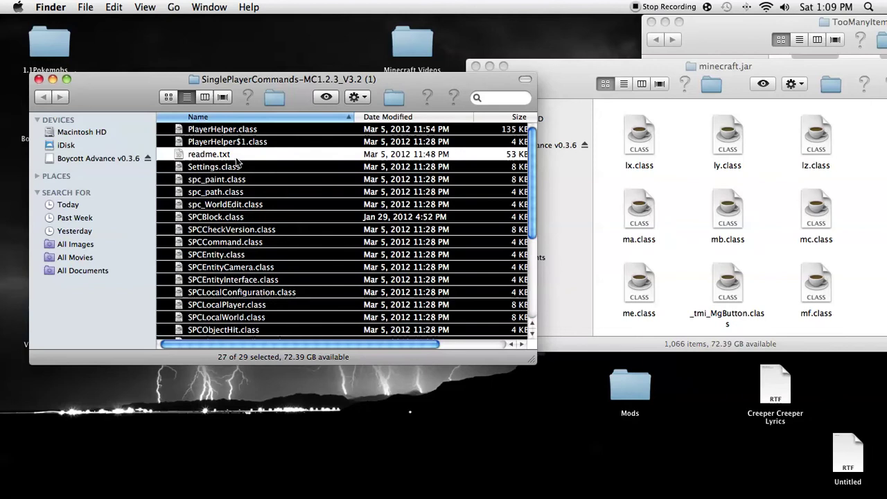
{"action": "right_click", "coordinate": [596, 196]}
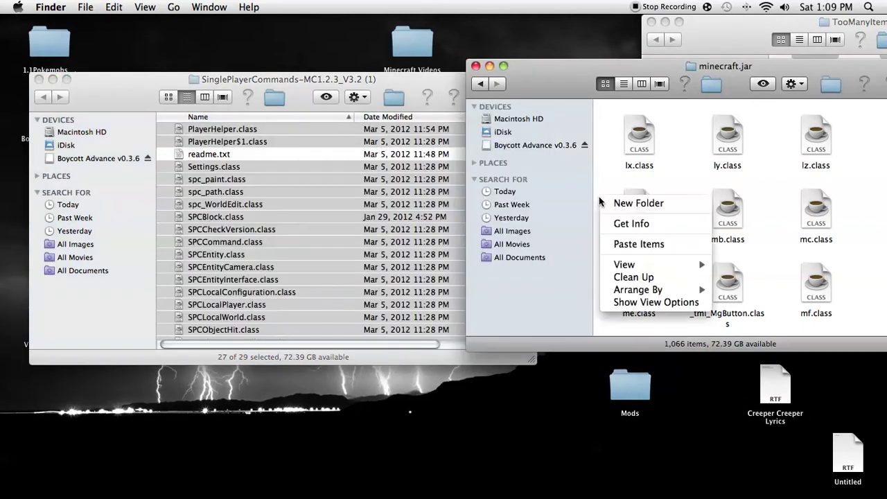
{"action": "left_click", "coordinate": [663, 239]}
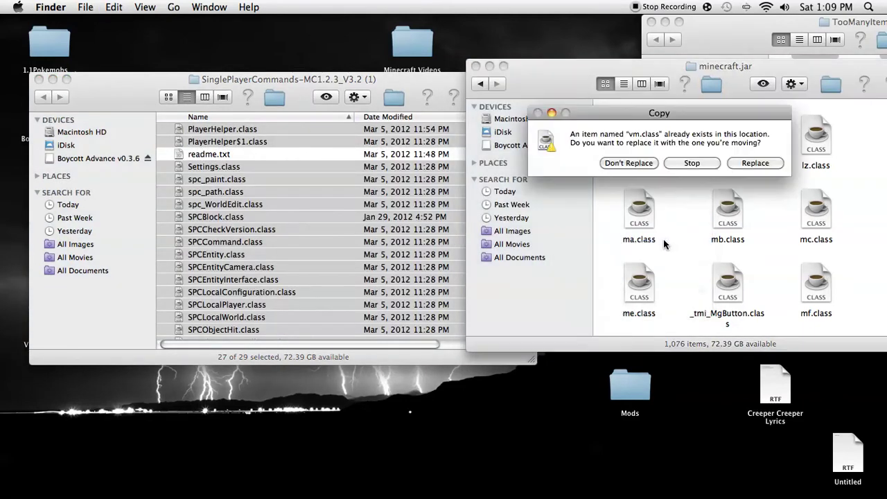
{"action": "left_click", "coordinate": [756, 163]}
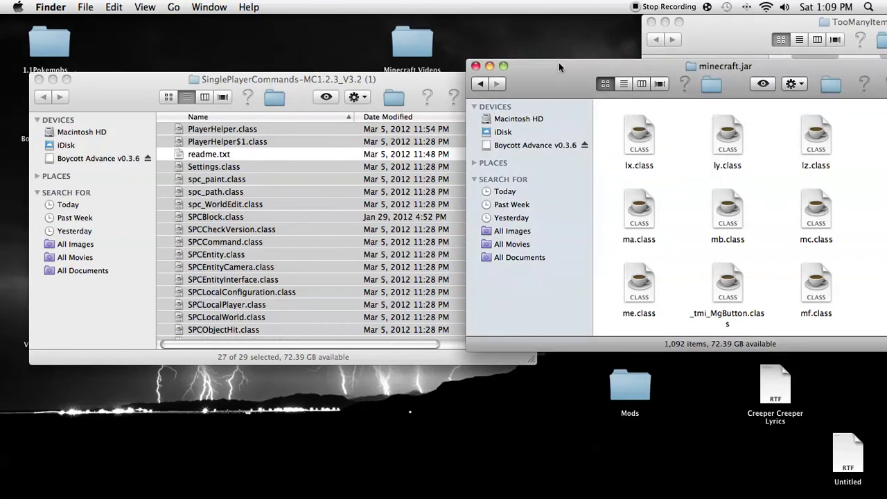
- Go back to the bin folder and copy WorldEdit.jar from the SinglePlayerCommands folder into it
{"action": "left_click_drag", "start_coordinate": [559, 67], "coordinate": [507, 75]}
{"action": "left_click", "coordinate": [429, 92]}
{"action": "left_click", "coordinate": [223, 97]}
{"action": "left_click", "coordinate": [222, 97]}
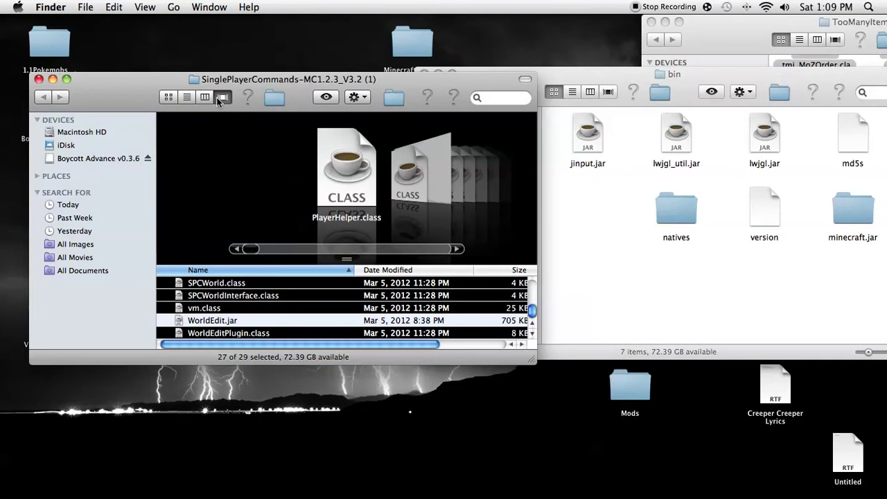
{"action": "left_click", "coordinate": [186, 97]}
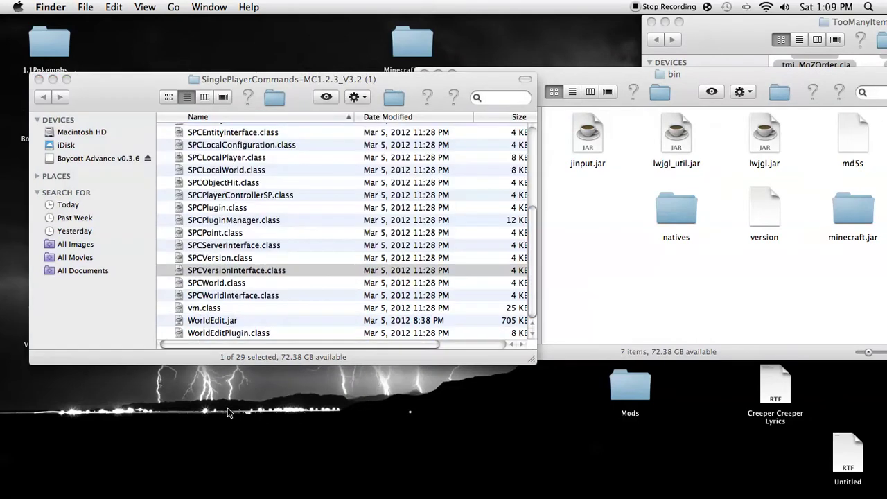
{"action": "left_click", "coordinate": [229, 321]}
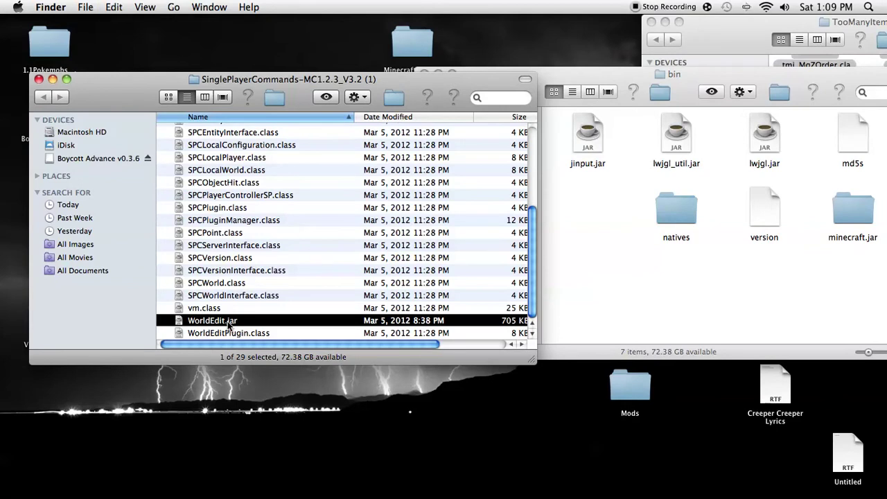
{"action": "left_click", "coordinate": [593, 221]}
{"action": "right_click", "coordinate": [594, 221]}
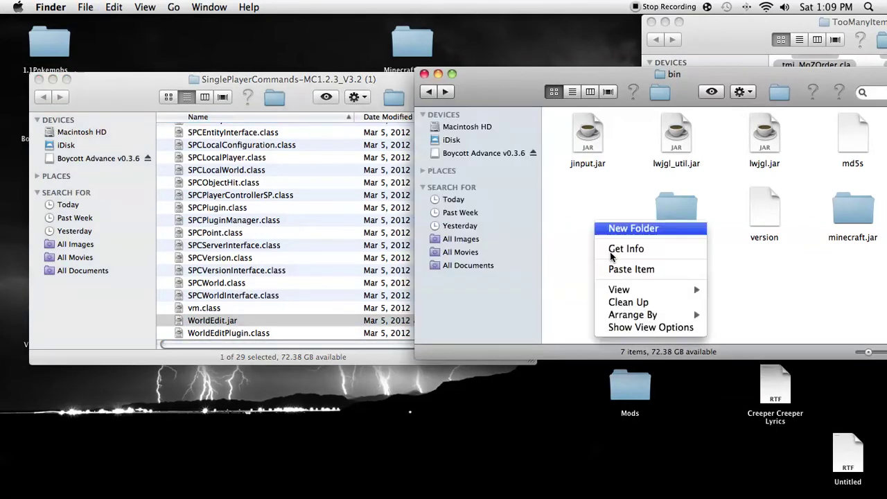
{"action": "left_click", "coordinate": [634, 271]}
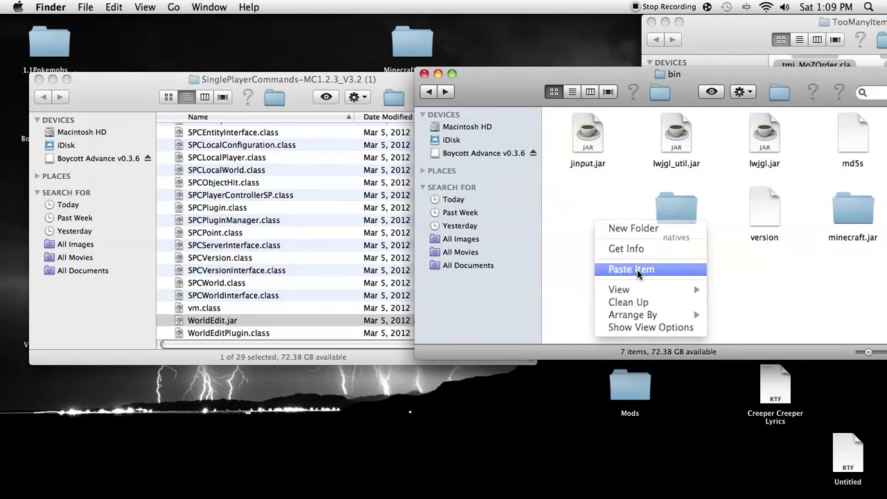
{"action": "left_click_drag", "start_coordinate": [518, 95], "coordinate": [452, 93]}
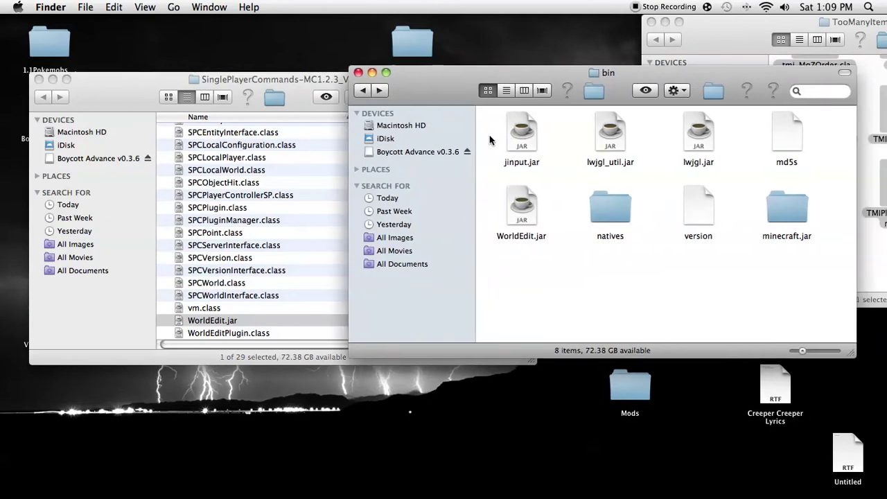
- Move readme.txt out of the SinglePlayerCommands folder into bin, and from there onto the desktop
{"action": "scroll", "coordinate": [218, 237], "scroll_direction": "up", "scroll_amount": 5}
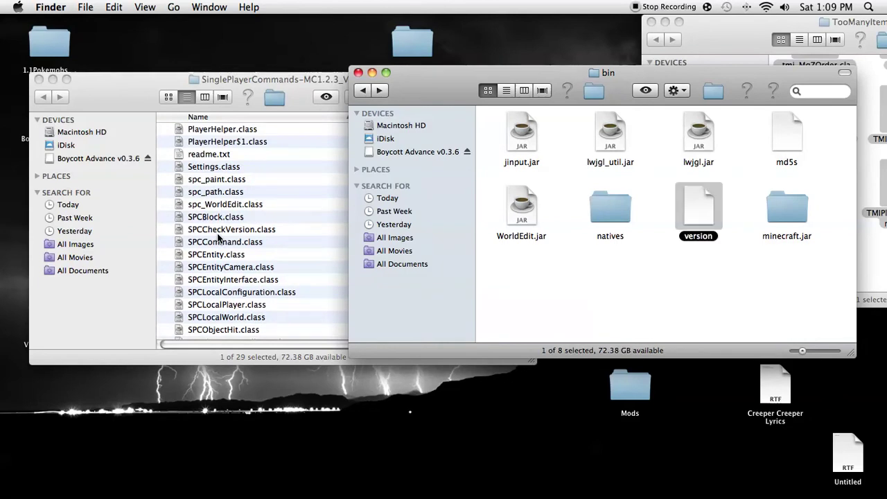
{"action": "left_click", "coordinate": [217, 236]}
{"action": "left_click_drag", "start_coordinate": [219, 159], "coordinate": [603, 284]}
{"action": "left_click_drag", "start_coordinate": [563, 69], "coordinate": [614, 75]}
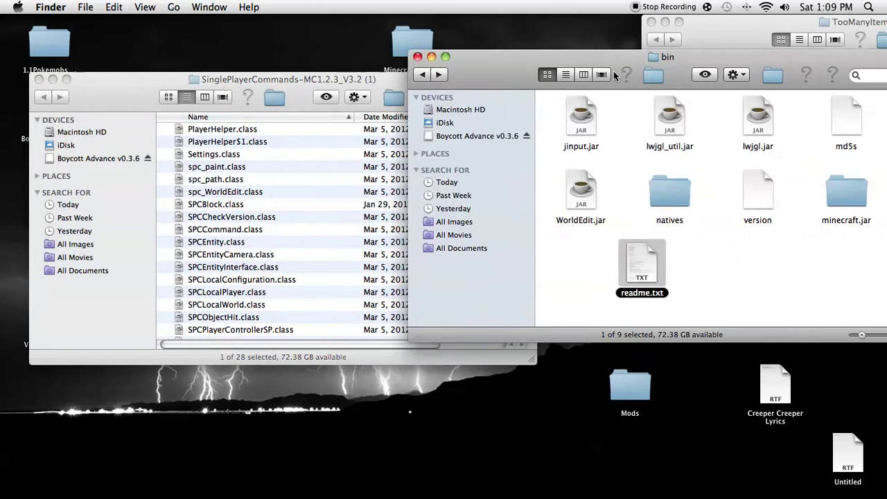
{"action": "double_click", "coordinate": [846, 190]}
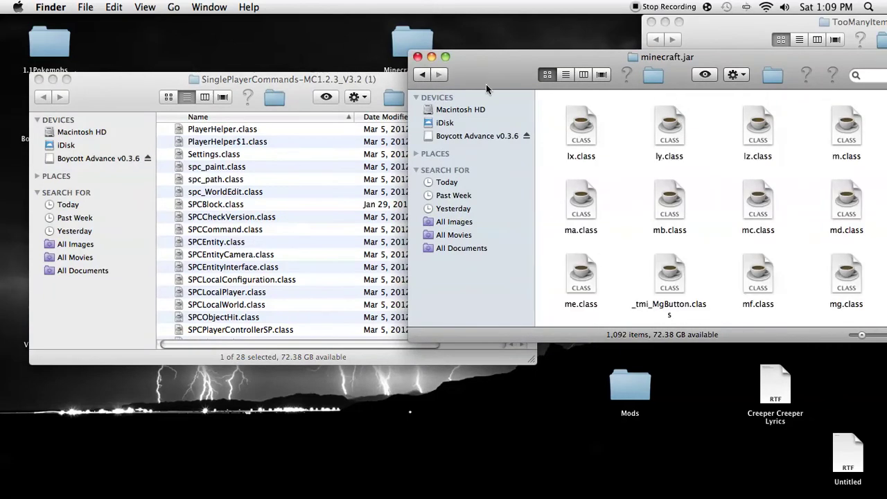
{"action": "left_click", "coordinate": [423, 75]}
{"action": "left_click_drag", "start_coordinate": [643, 277], "coordinate": [461, 450]}
- Go up to the minecraft folder and close it together with the SinglePlayerCommands folder window
{"action": "left_click", "coordinate": [423, 76]}
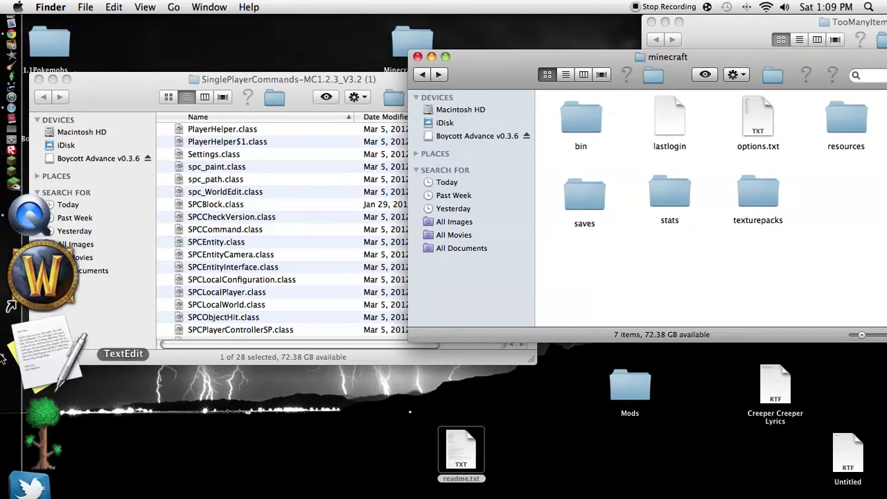
{"action": "left_click", "coordinate": [37, 81]}
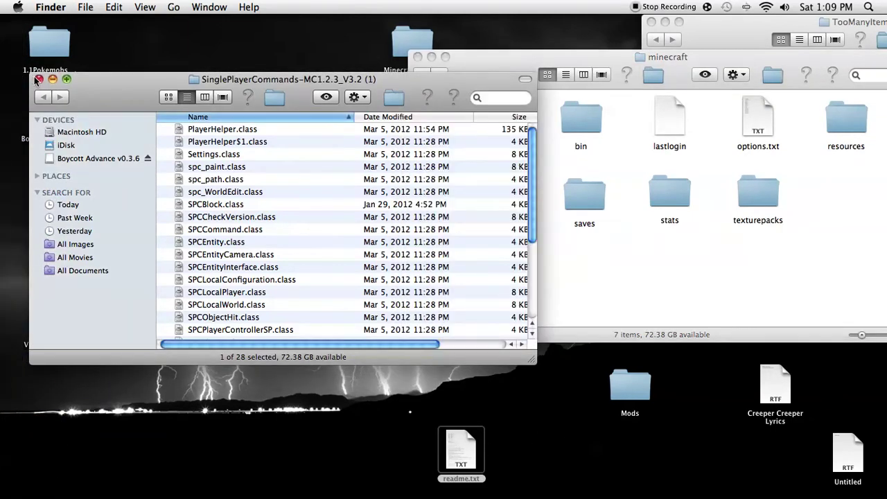
{"action": "left_click", "coordinate": [38, 79]}
{"action": "left_click", "coordinate": [417, 58]}
- Launch Minecraft-7, log in with the saved account details and enlarge the game window
{"action": "mouse_move", "coordinate": [4, 315]}
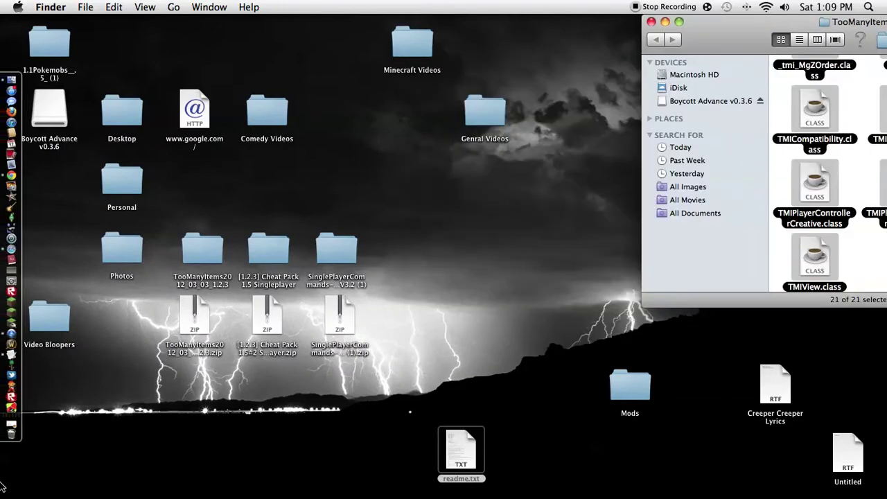
{"action": "left_click", "coordinate": [4, 315]}
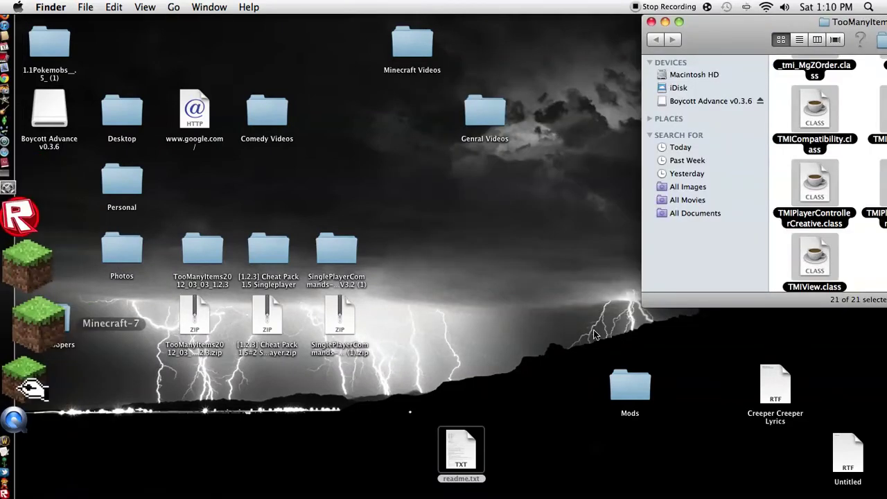
{"action": "left_click", "coordinate": [650, 23]}
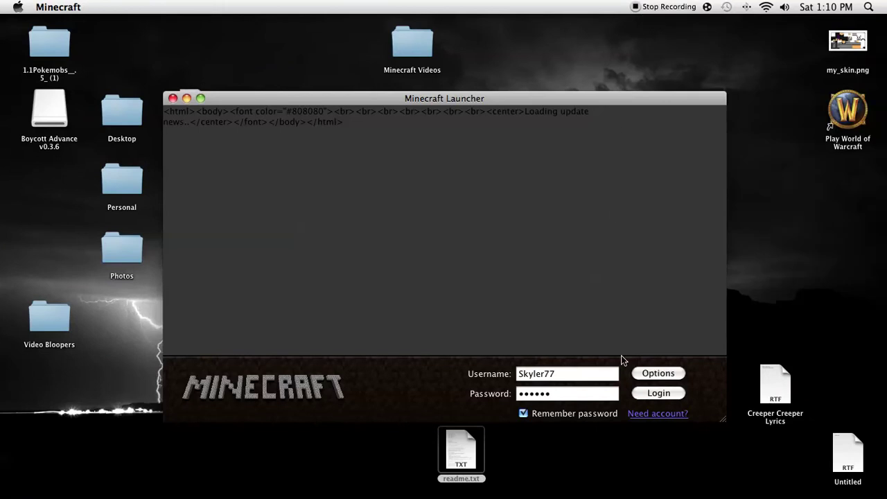
{"action": "left_click", "coordinate": [658, 393]}
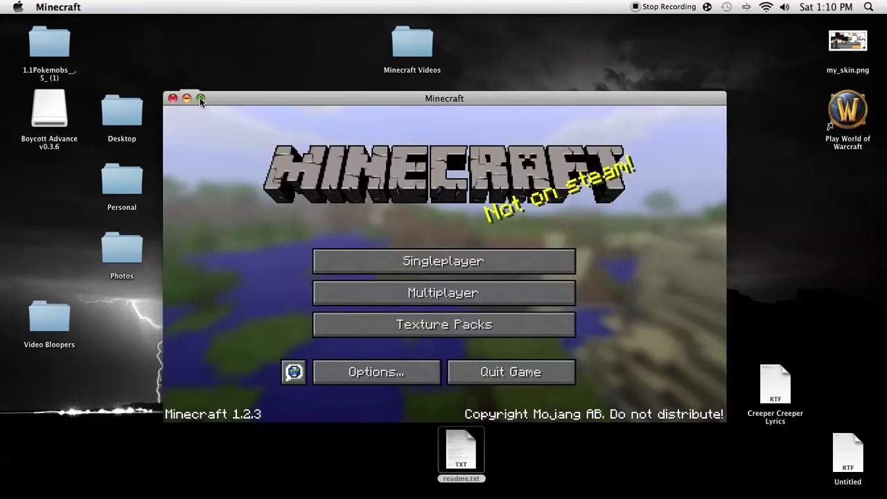
{"action": "left_click", "coordinate": [200, 97]}
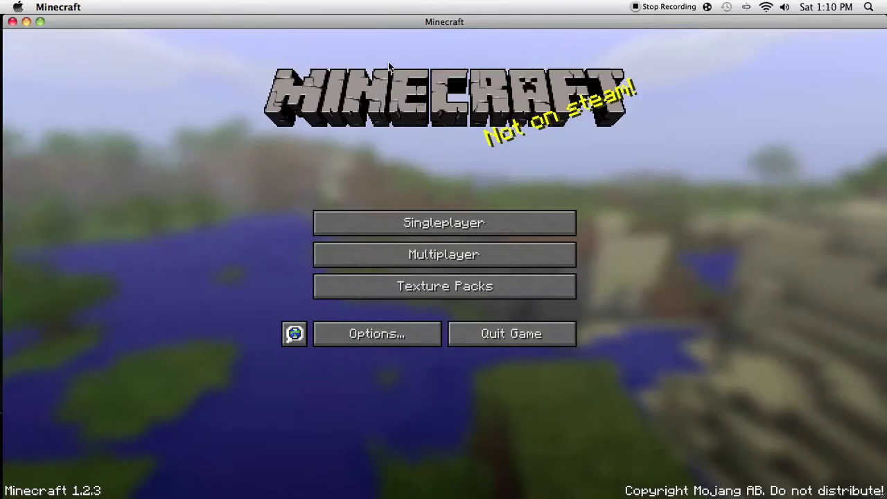
- Open the singleplayer world list and load one of the saved Survival Mode worlds
{"action": "left_click", "coordinate": [399, 220]}
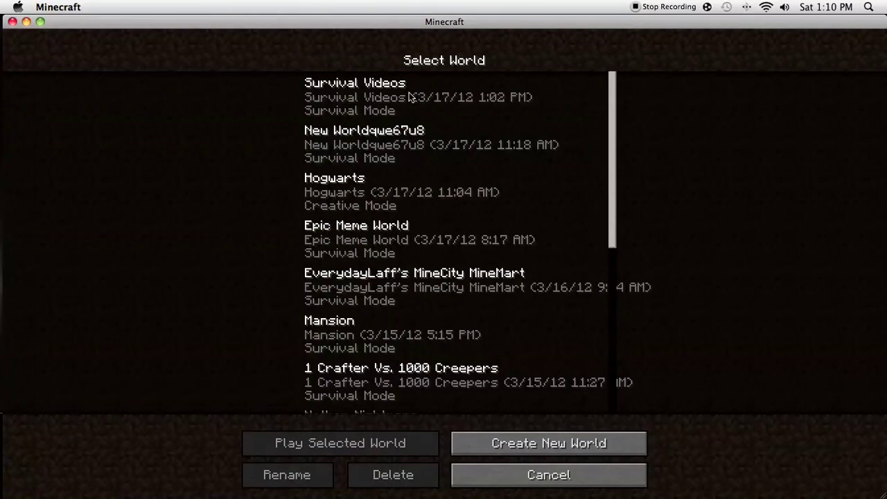
{"action": "left_click", "coordinate": [409, 97]}
{"action": "left_click", "coordinate": [407, 180]}
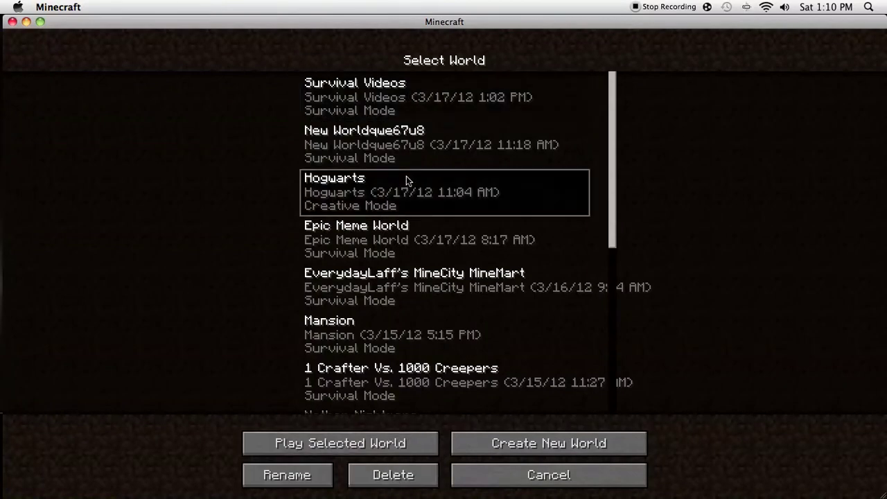
{"action": "left_click", "coordinate": [389, 145]}
{"action": "left_click", "coordinate": [384, 228]}
{"action": "left_click", "coordinate": [376, 138]}
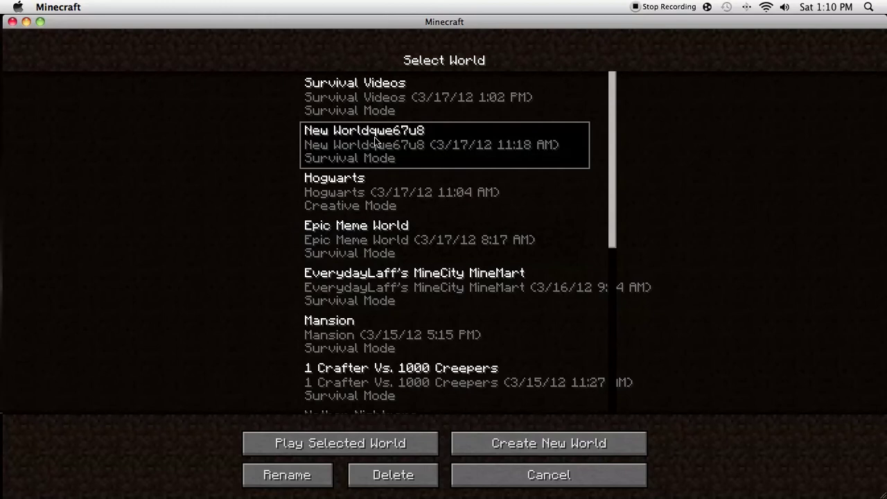
{"action": "left_click", "coordinate": [386, 104]}
{"action": "left_click", "coordinate": [455, 249]}
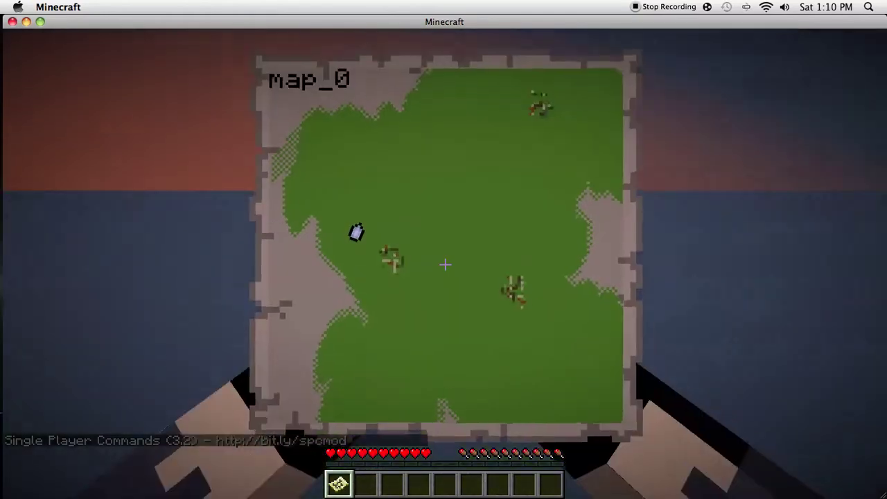
- Toggle flying with the /fly command and respawn the player
{"action": "key", "text": "t"}
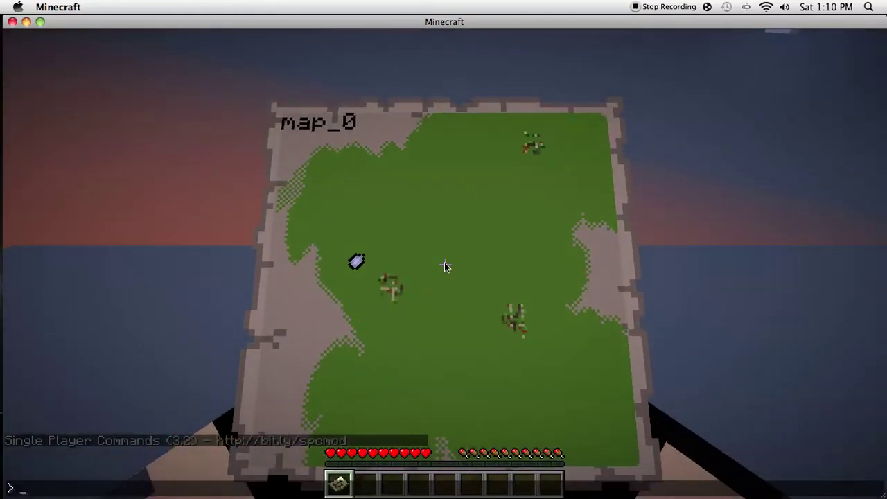
{"action": "type", "text": "/fly"}
{"action": "key", "text": "Return"}
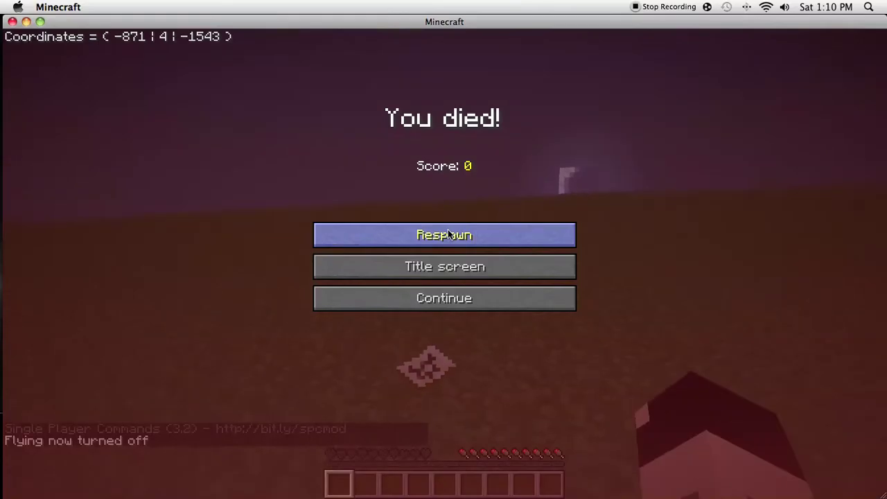
{"action": "left_click", "coordinate": [443, 234]}
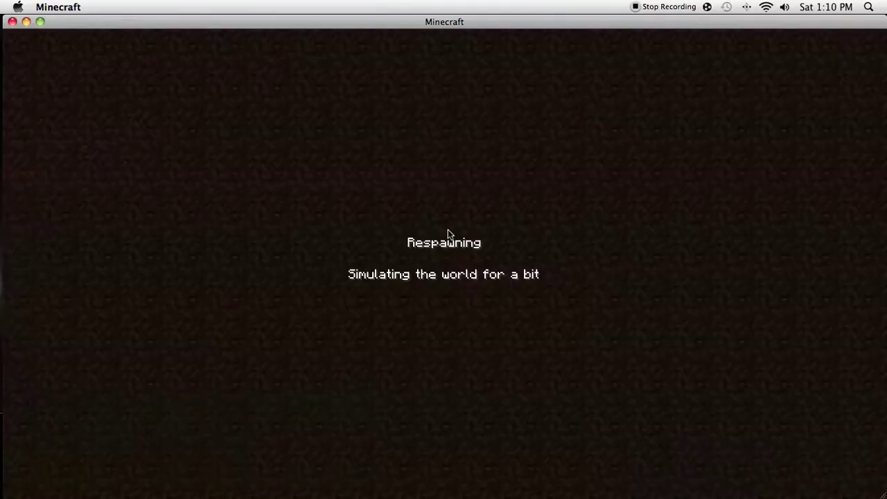
- Toggle player damage with /damage and set the player speed to 10 with /setspeed 10
{"action": "type", "text": "/"}
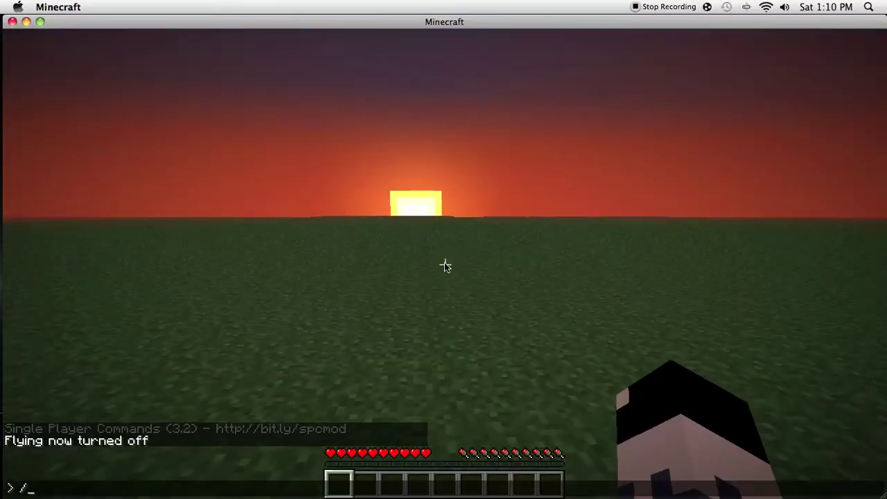
{"action": "type", "text": "damage"}
{"action": "key", "text": "Return"}
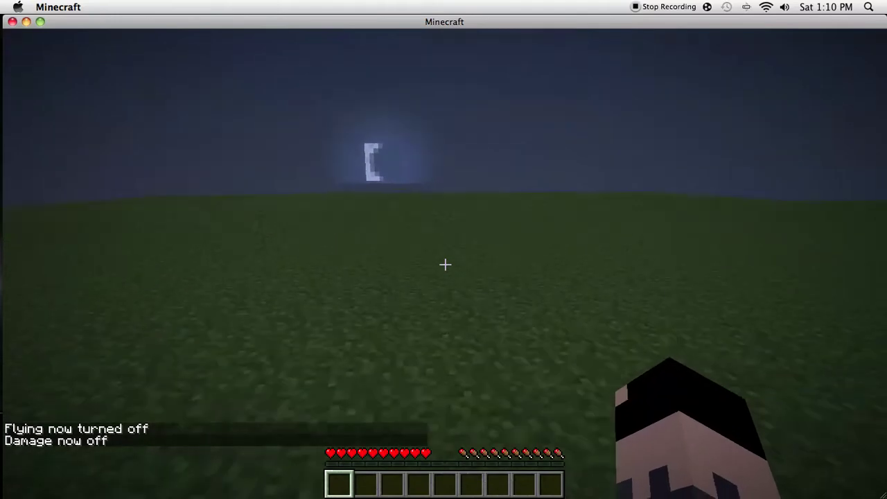
{"action": "type", "text": "/se"}
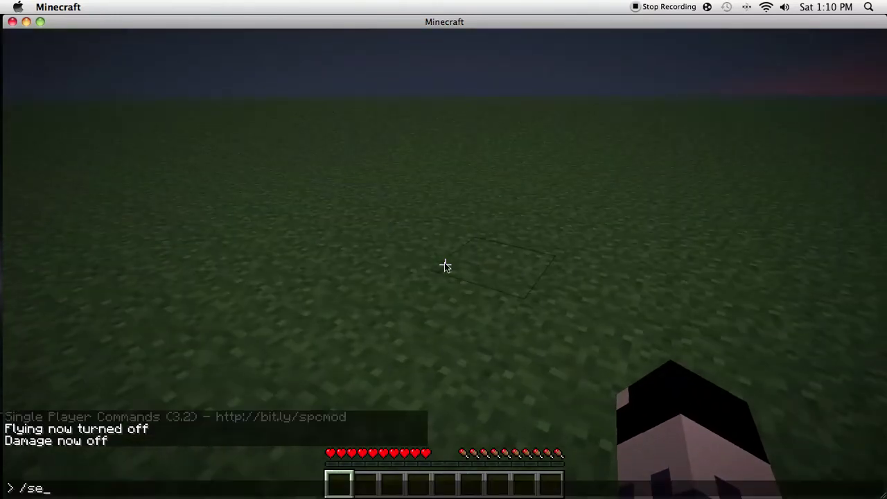
{"action": "type", "text": "tspeed 10"}
{"action": "key", "text": "Return"}
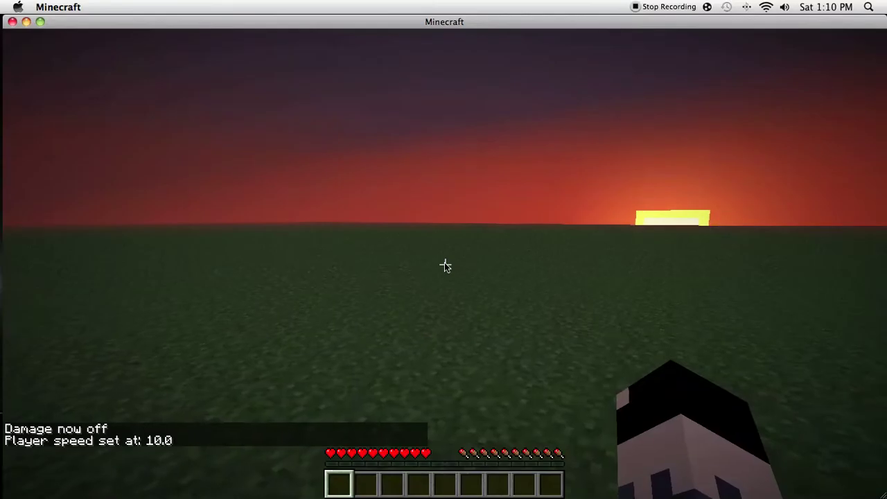
- Take a diamond sword from the item list and give it the Protection enchantment at level 127 on the Enchanting screen
{"action": "key", "text": "e"}
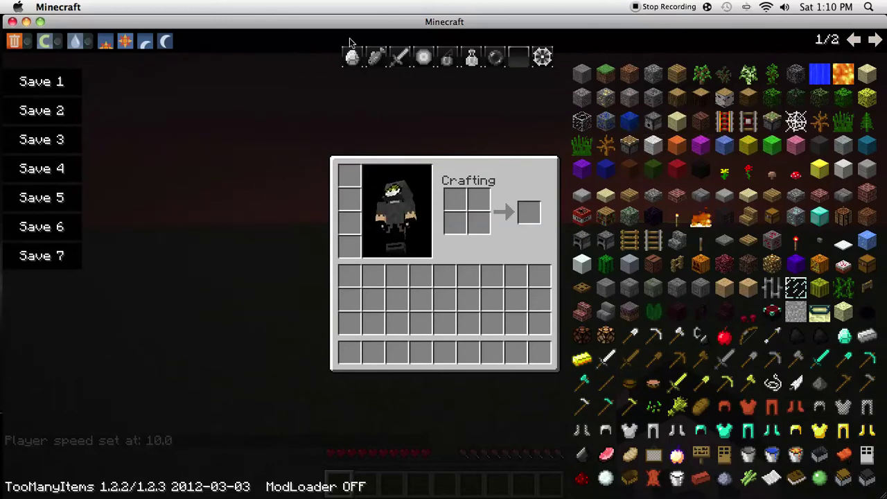
{"action": "left_click", "coordinate": [830, 358]}
{"action": "left_click", "coordinate": [399, 58]}
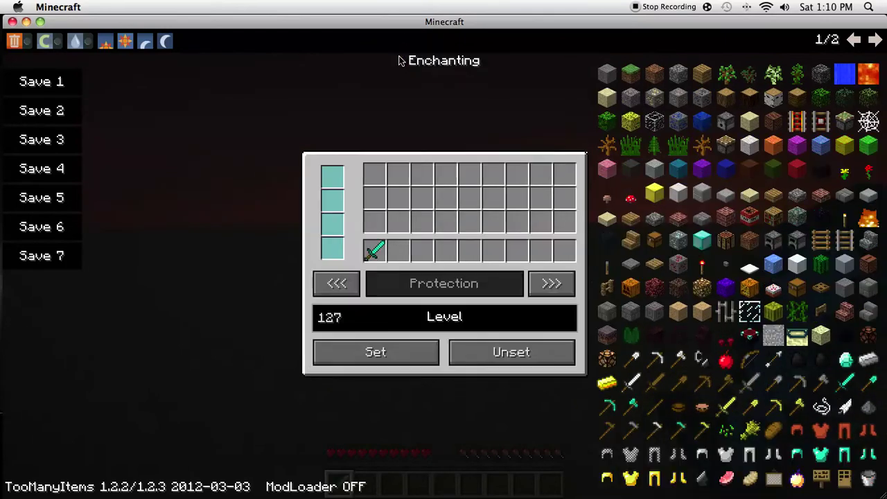
{"action": "left_click", "coordinate": [375, 251]}
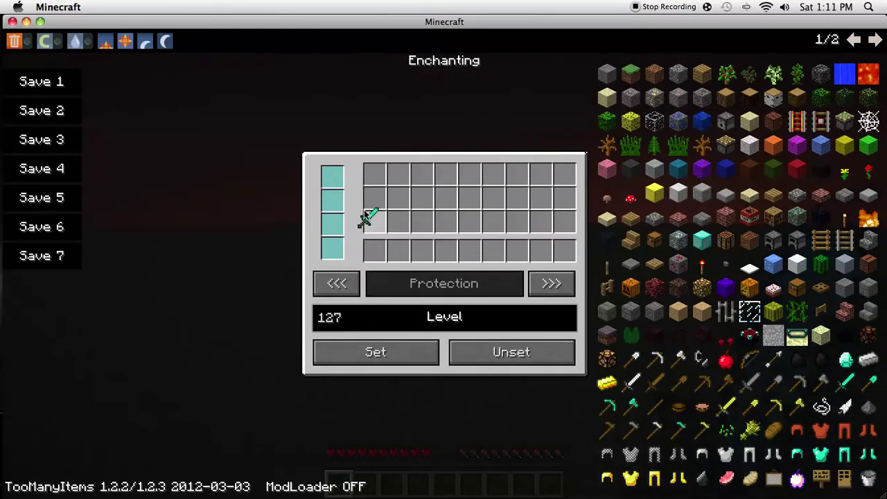
{"action": "left_click", "coordinate": [333, 178]}
{"action": "left_click", "coordinate": [364, 350]}
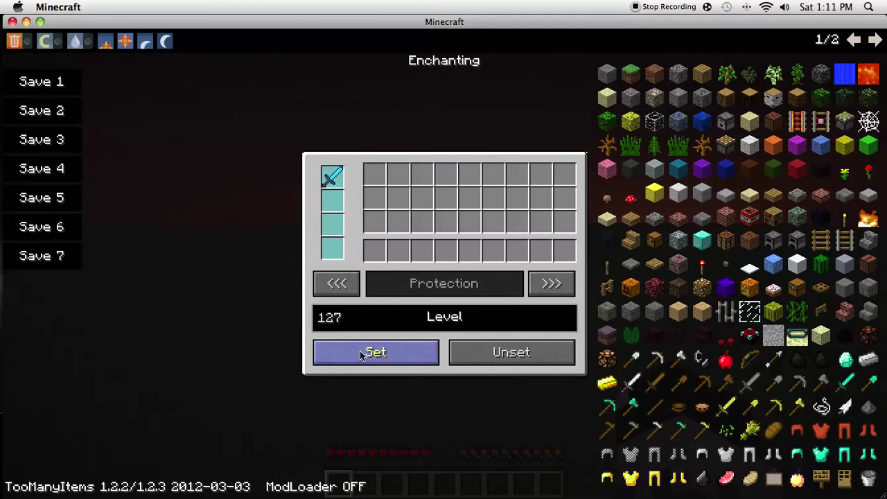
- Add Feather Falling, Projectile Protection, Aqua Affinity, Smite, Knockback and Looting to the diamond sword, each at level 127
{"action": "left_click", "coordinate": [551, 283]}
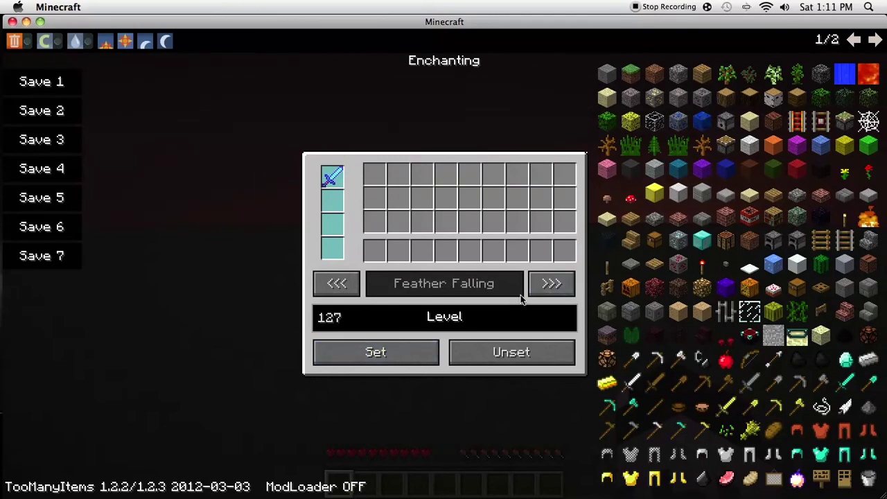
{"action": "left_click", "coordinate": [546, 283]}
{"action": "left_click", "coordinate": [406, 347]}
{"action": "left_click", "coordinate": [549, 284]}
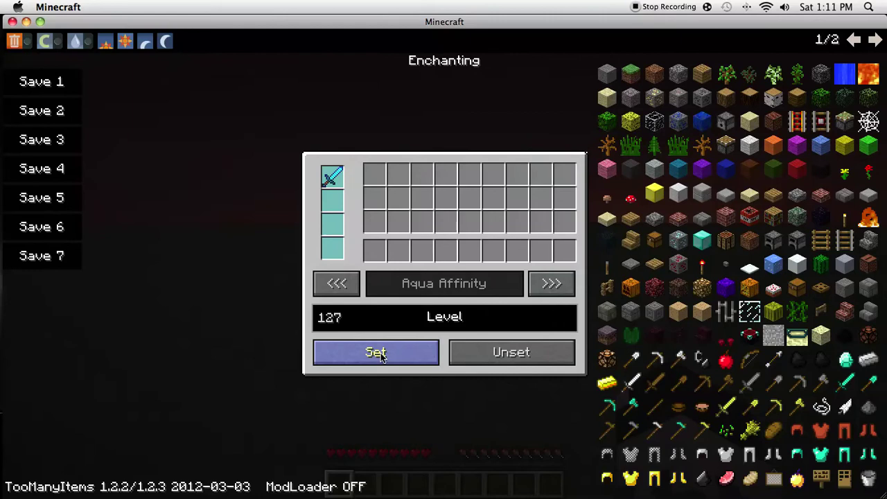
{"action": "left_click", "coordinate": [376, 352]}
{"action": "left_click", "coordinate": [544, 291]}
{"action": "left_click", "coordinate": [406, 354]}
{"action": "left_click", "coordinate": [553, 283]}
{"action": "left_click", "coordinate": [406, 352]}
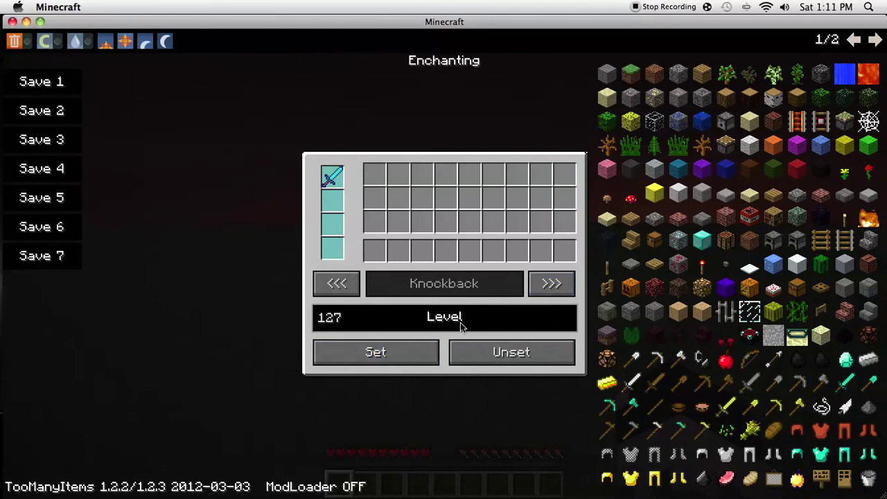
{"action": "left_click", "coordinate": [551, 283]}
{"action": "left_click", "coordinate": [408, 352]}
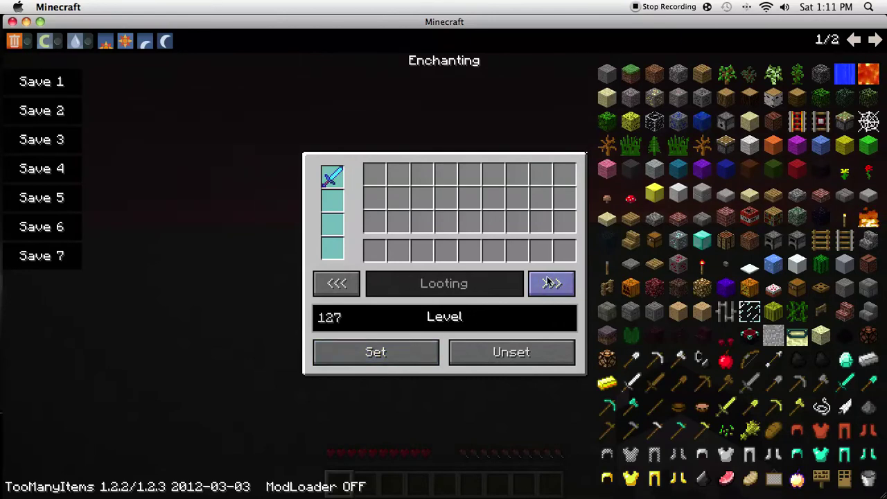
- Add the enchantments from Silk Touch through Punch and Infinity to the diamond sword at level 127
{"action": "left_click", "coordinate": [549, 283]}
{"action": "left_click", "coordinate": [412, 346]}
{"action": "left_click", "coordinate": [550, 283]}
{"action": "left_click", "coordinate": [421, 351]}
{"action": "left_click", "coordinate": [540, 287]}
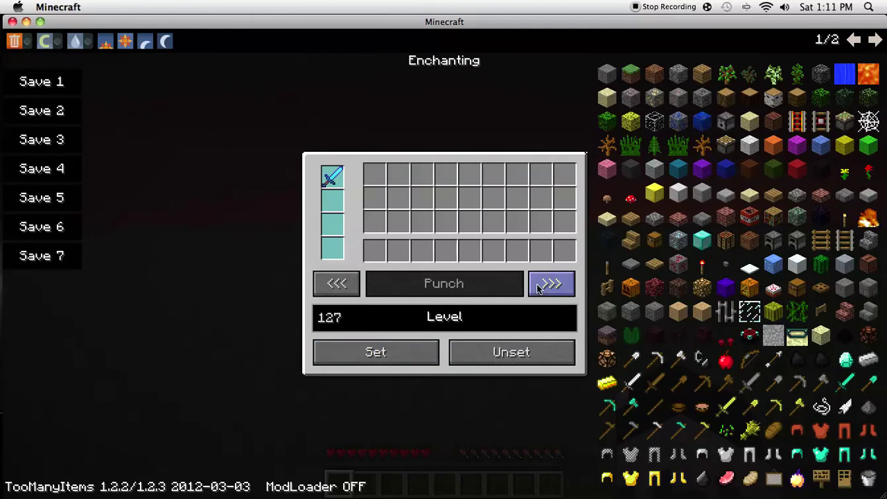
{"action": "left_click", "coordinate": [401, 350]}
{"action": "left_click", "coordinate": [548, 283]}
{"action": "left_click", "coordinate": [406, 352]}
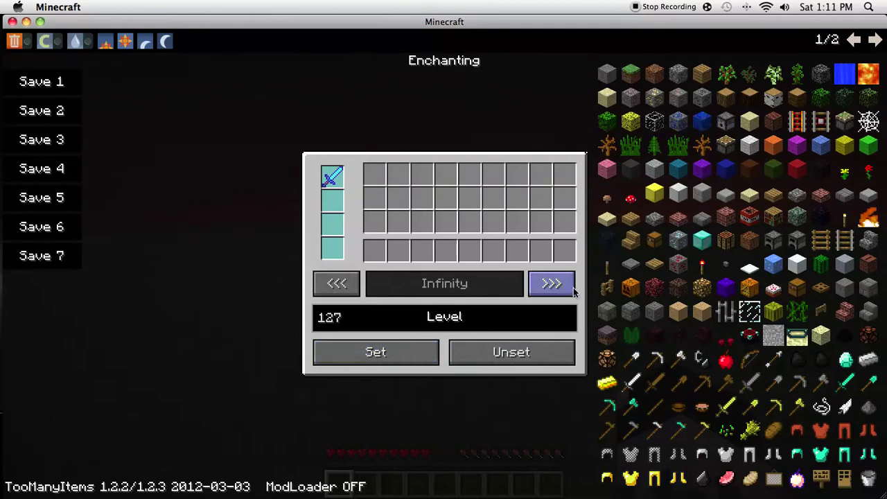
{"action": "left_click", "coordinate": [440, 346]}
- Add Fire Protection, Blast Protection, Respiration, Sharpness, Bane of Arthropods, Fire Aspect and Efficiency to the diamond sword at level 127
{"action": "left_click", "coordinate": [551, 283]}
{"action": "left_click", "coordinate": [426, 346]}
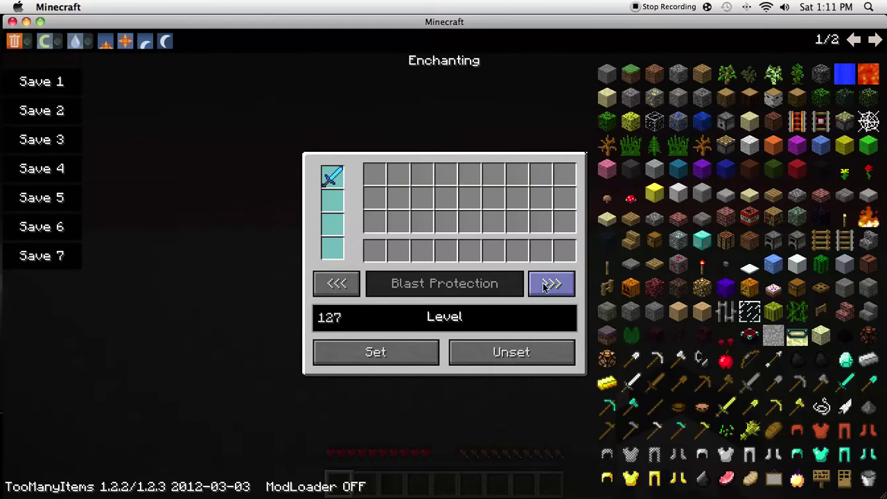
{"action": "left_click", "coordinate": [377, 354]}
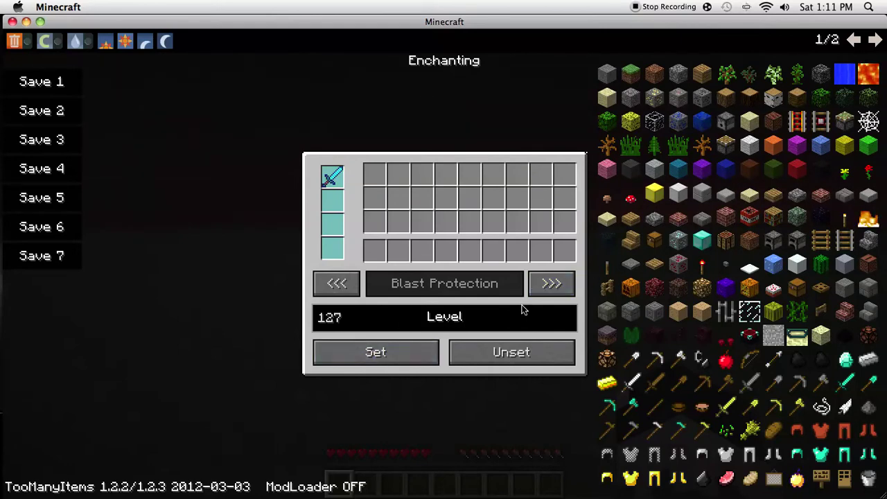
{"action": "left_click", "coordinate": [551, 283]}
{"action": "left_click", "coordinate": [405, 346]}
{"action": "left_click", "coordinate": [548, 284]}
{"action": "left_click", "coordinate": [388, 349]}
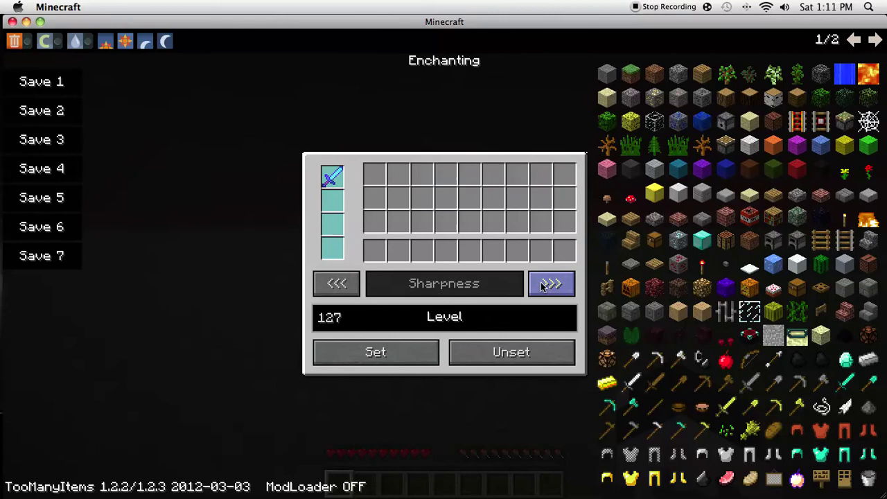
{"action": "left_click", "coordinate": [550, 284]}
{"action": "left_click", "coordinate": [374, 354]}
{"action": "left_click", "coordinate": [551, 284]}
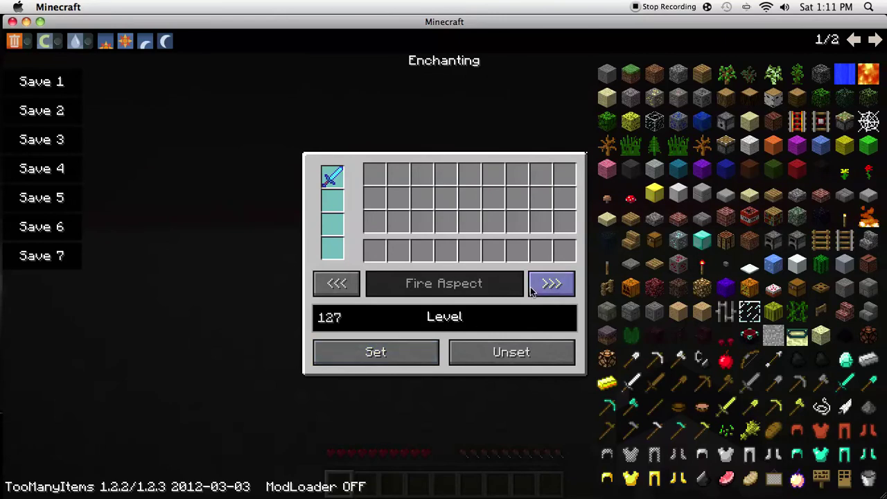
{"action": "left_click", "coordinate": [374, 352]}
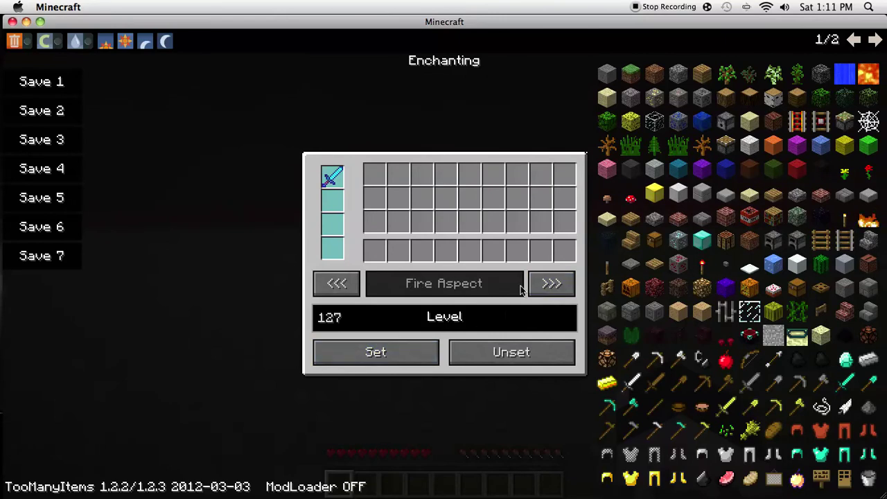
{"action": "left_click", "coordinate": [374, 358]}
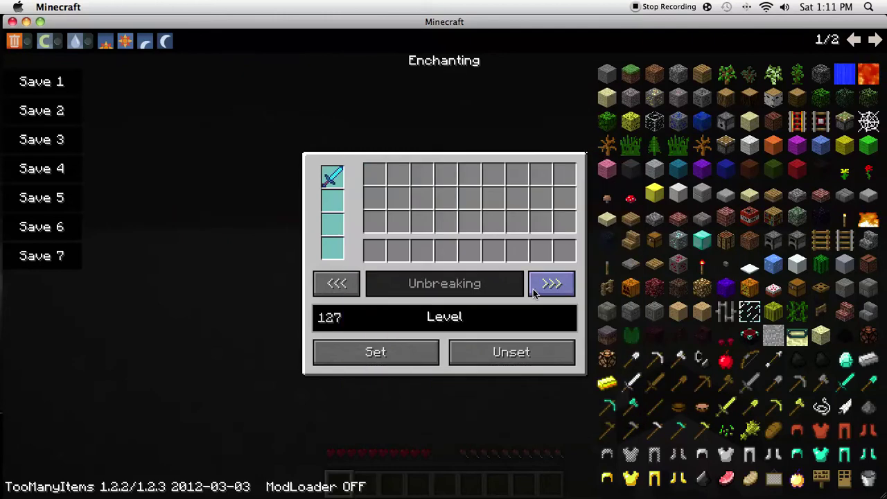
- Check the sword's enchantment list, add Unbreaking and Flame at level 127, and leave the Enchanting screen
{"action": "left_click", "coordinate": [325, 284]}
{"action": "mouse_move", "coordinate": [338, 177]}
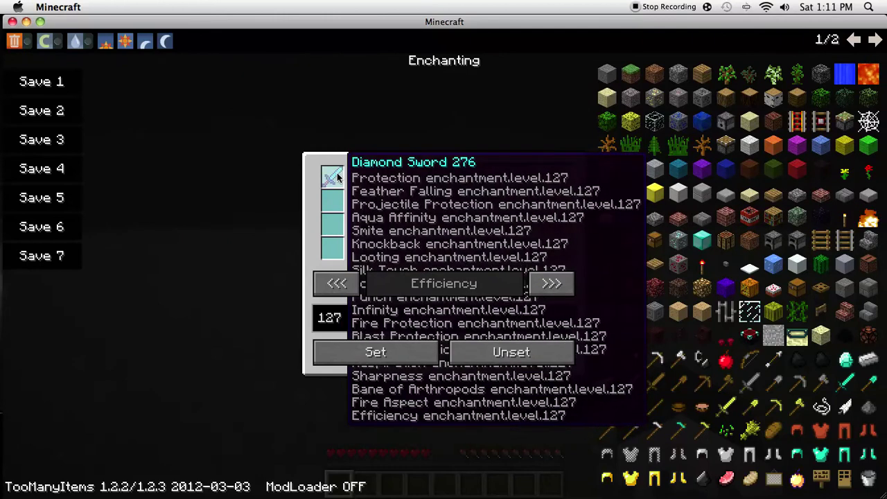
{"action": "left_click", "coordinate": [549, 284]}
{"action": "left_click", "coordinate": [414, 351]}
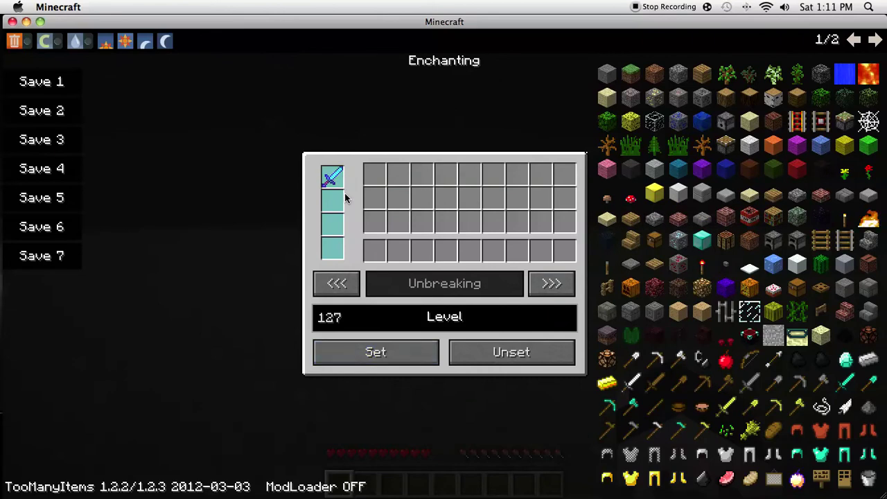
{"action": "left_click", "coordinate": [554, 294]}
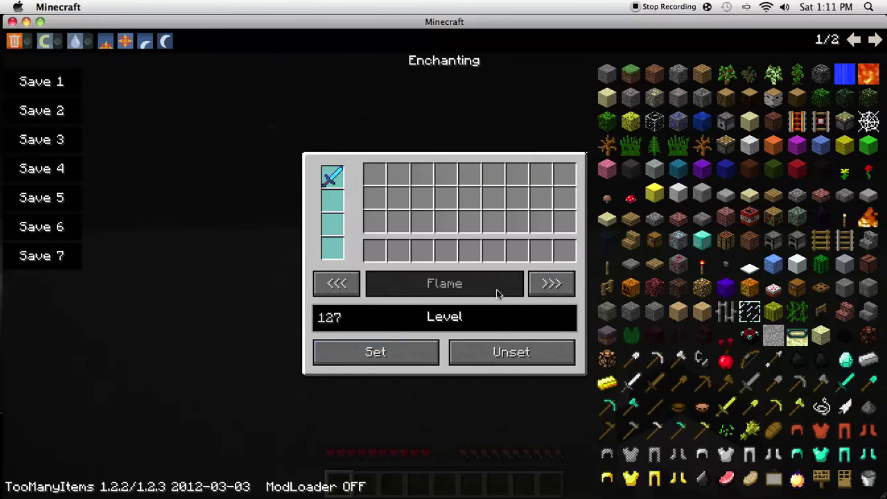
{"action": "left_click", "coordinate": [402, 352]}
{"action": "left_click", "coordinate": [382, 352]}
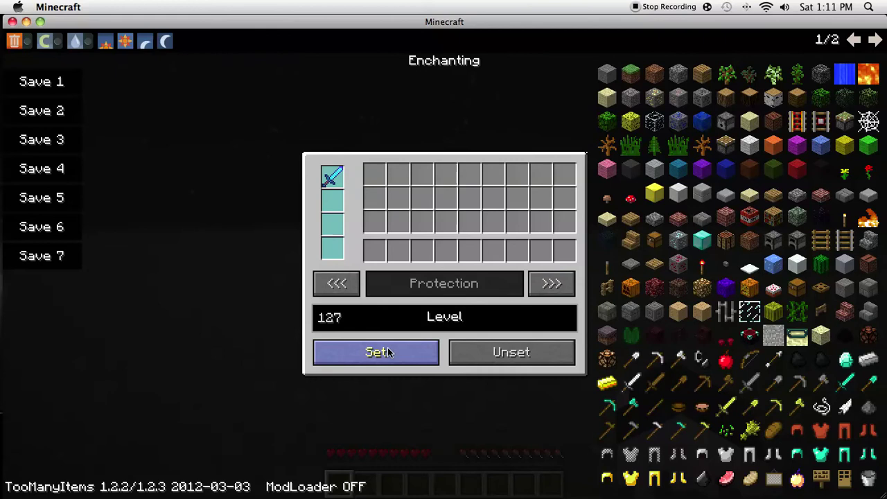
{"action": "mouse_move", "coordinate": [339, 178]}
{"action": "key", "text": "Escape"}
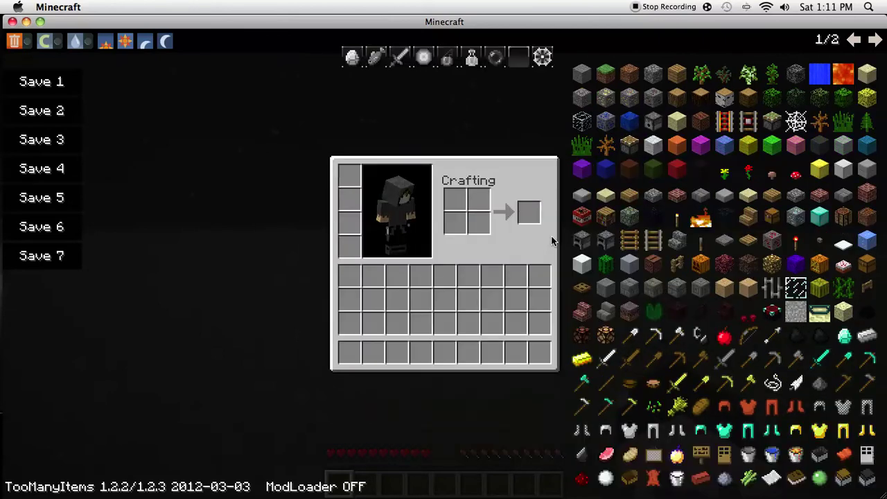
- Reopen the inventory and return to the Enchanting screen to look for the enchanted diamond sword
{"action": "key", "text": "e"}
{"action": "key", "text": "e"}
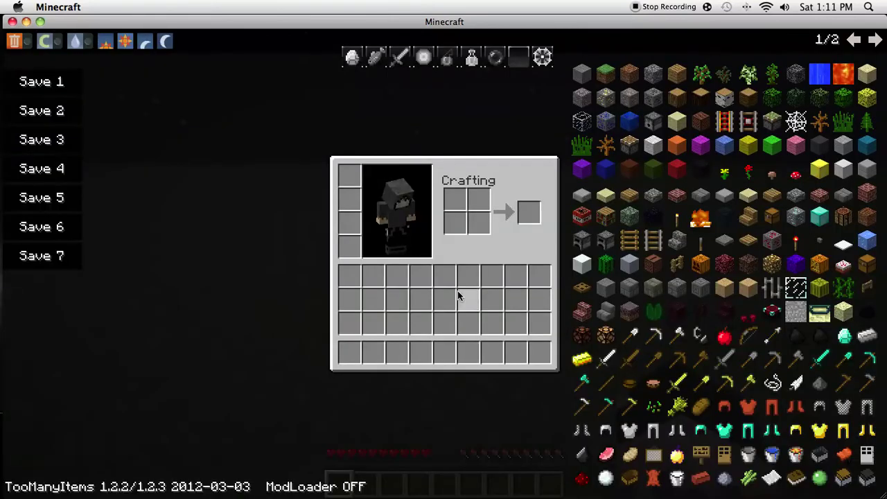
{"action": "key", "text": "e"}
{"action": "key", "text": "e"}
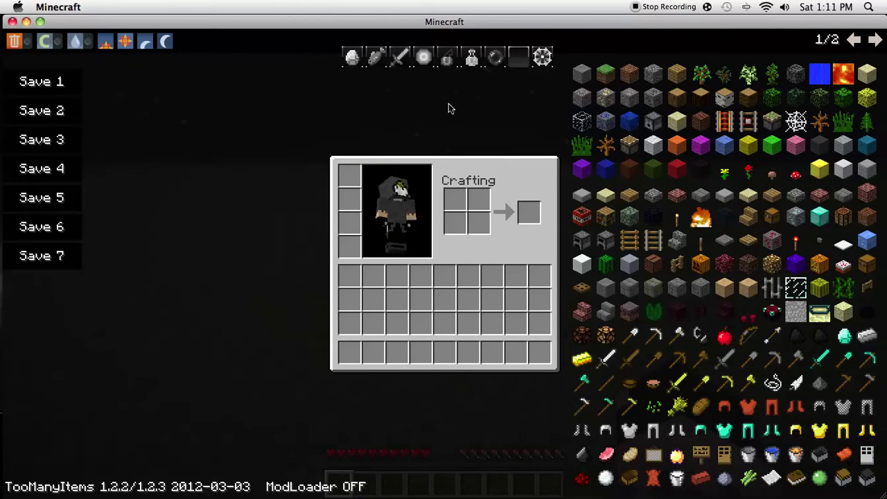
{"action": "left_click", "coordinate": [400, 56]}
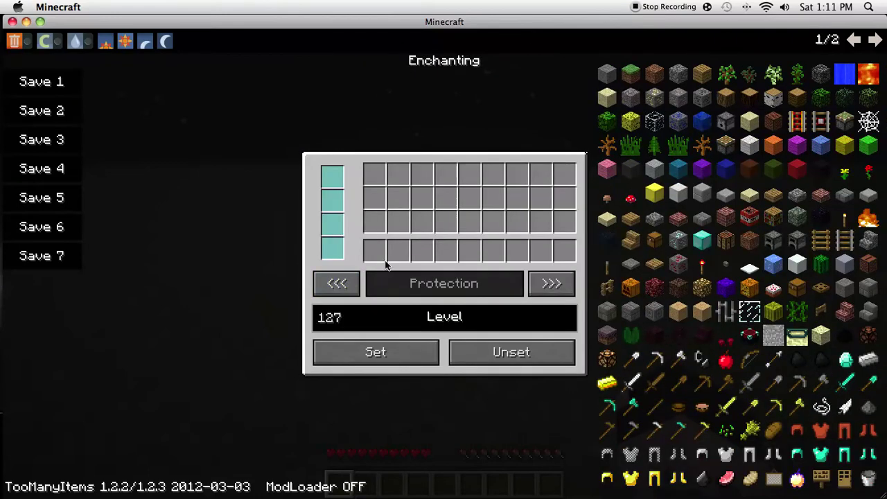
- Reopen the inventory, take a new diamond sword from the item list and place it in the first slot of the Enchanting screen
{"action": "key", "text": "e"}
{"action": "key", "text": "e"}
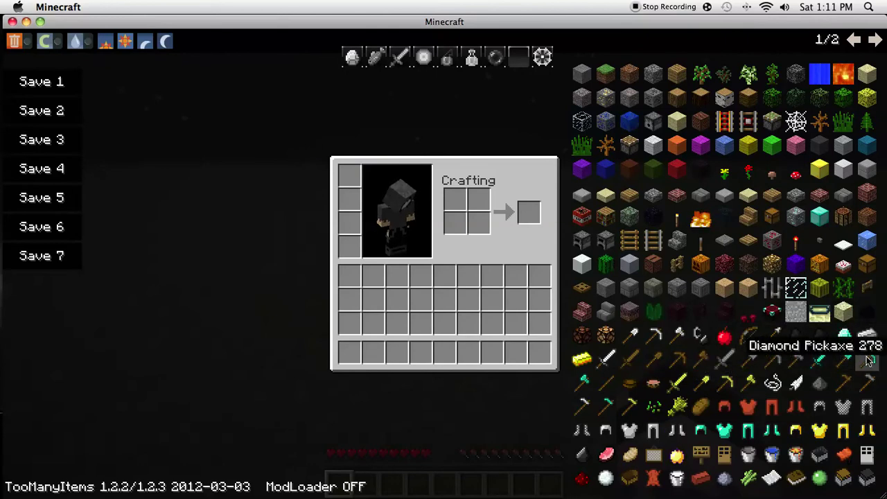
{"action": "left_click", "coordinate": [819, 365]}
{"action": "left_click", "coordinate": [399, 56]}
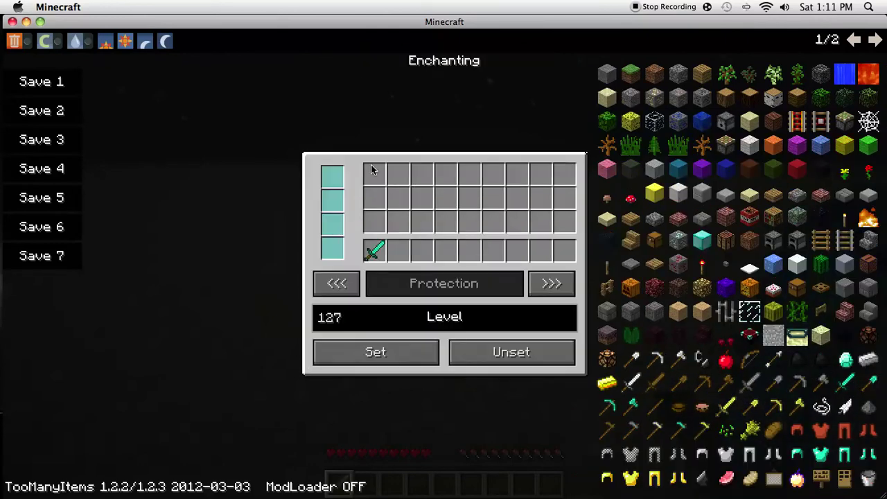
{"action": "left_click", "coordinate": [374, 249]}
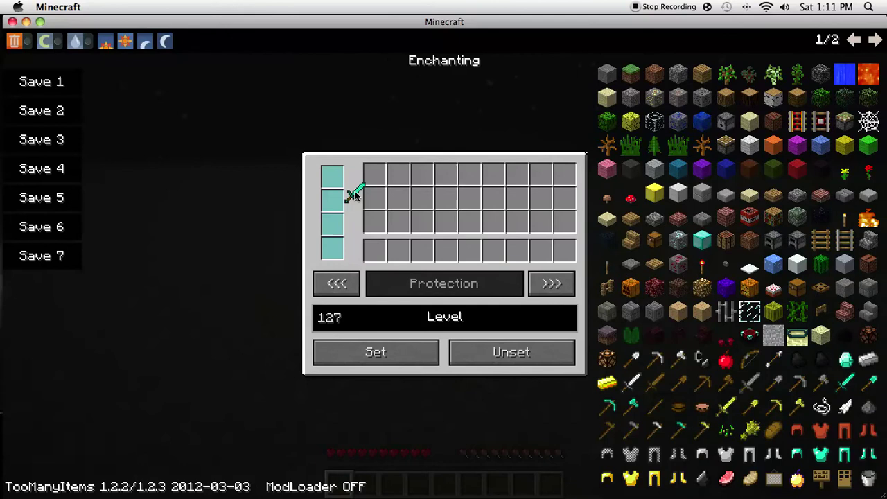
{"action": "left_click", "coordinate": [331, 178]}
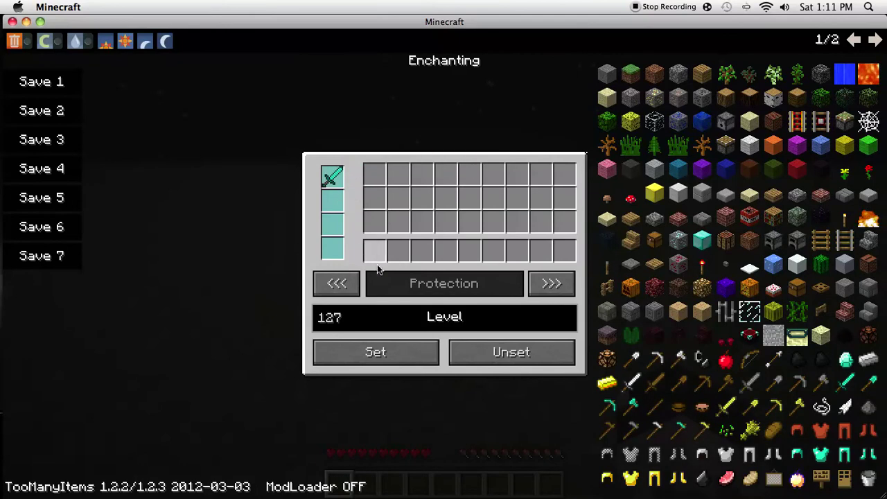
- Add Protection, Feather Falling, Projectile Protection and Aqua Affinity to the new diamond sword at level 127
{"action": "left_click", "coordinate": [374, 350]}
{"action": "left_click", "coordinate": [551, 282]}
{"action": "left_click", "coordinate": [407, 350]}
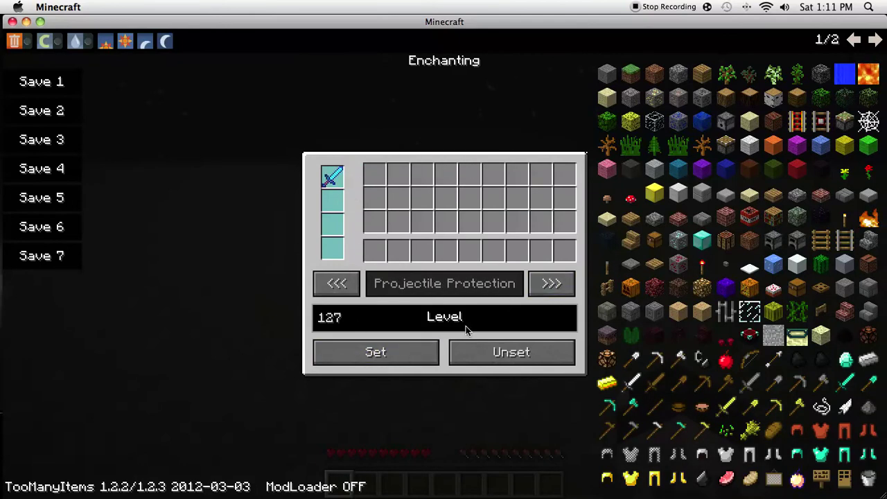
{"action": "left_click", "coordinate": [551, 283]}
{"action": "left_click", "coordinate": [390, 352]}
{"action": "left_click", "coordinate": [539, 286]}
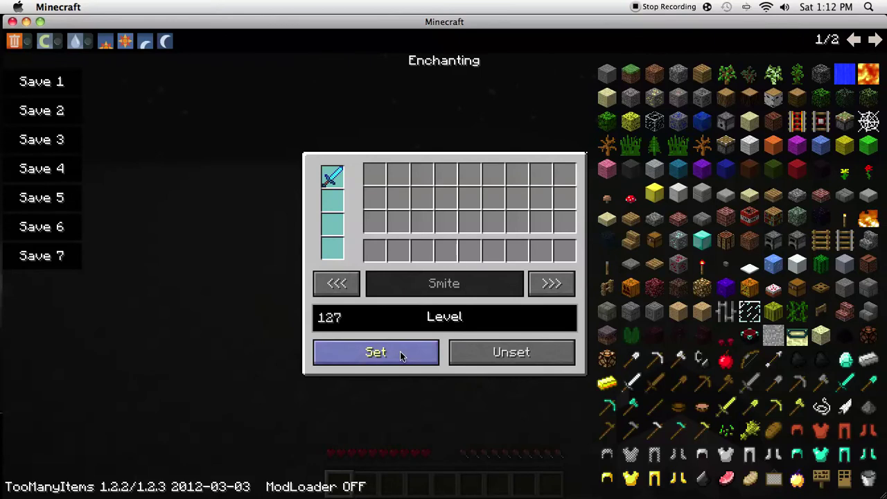
- Add Smite, Knockback, Looting and Silk Touch to the diamond sword at level 127
{"action": "left_click", "coordinate": [400, 354]}
{"action": "left_click", "coordinate": [548, 283]}
{"action": "left_click", "coordinate": [398, 352]}
{"action": "left_click", "coordinate": [547, 285]}
{"action": "left_click", "coordinate": [397, 352]}
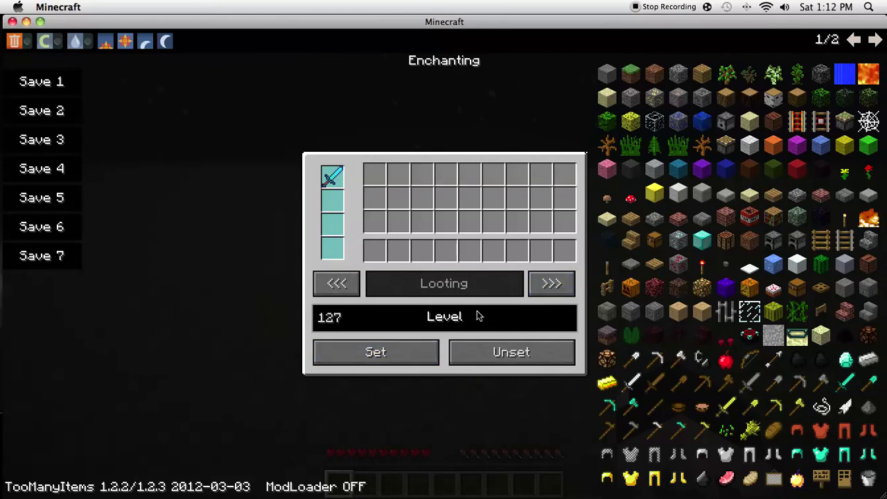
{"action": "left_click", "coordinate": [386, 352]}
{"action": "left_click", "coordinate": [553, 286]}
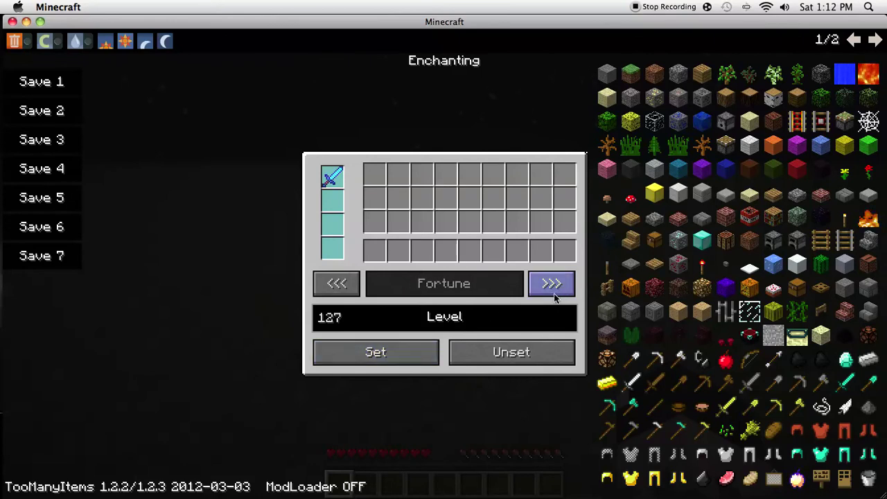
- Add Fortune, Punch, Infinity and Fire Protection to the diamond sword at level 127
{"action": "left_click", "coordinate": [388, 351]}
{"action": "left_click", "coordinate": [551, 284]}
{"action": "left_click", "coordinate": [388, 353]}
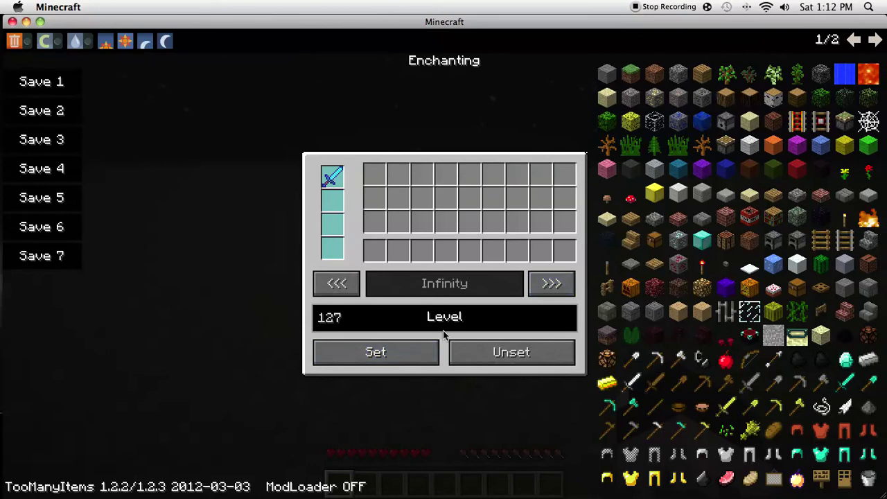
{"action": "left_click", "coordinate": [388, 352]}
{"action": "left_click", "coordinate": [551, 284]}
{"action": "left_click", "coordinate": [416, 352]}
{"action": "left_click", "coordinate": [552, 284]}
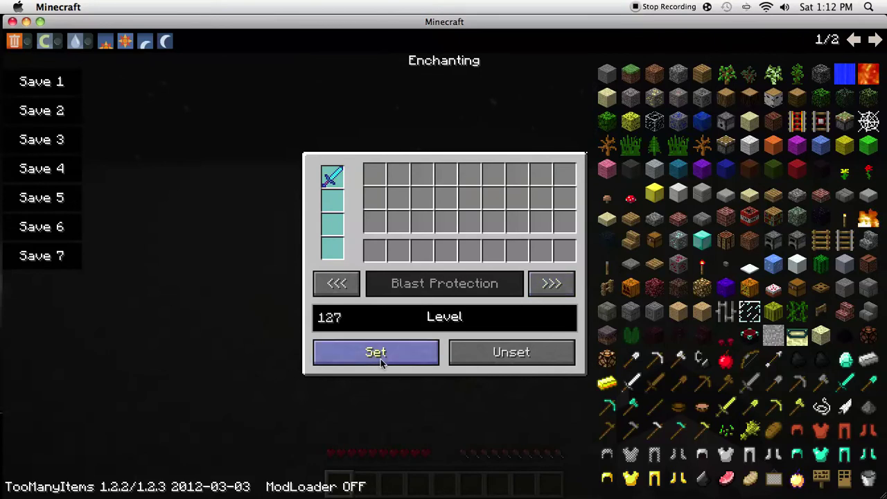
- Add Blast Protection, Respiration, Sharpness and Bane of Arthropods to the diamond sword at level 127
{"action": "left_click", "coordinate": [379, 360]}
{"action": "left_click", "coordinate": [550, 284]}
{"action": "left_click", "coordinate": [420, 358]}
{"action": "left_click", "coordinate": [555, 286]}
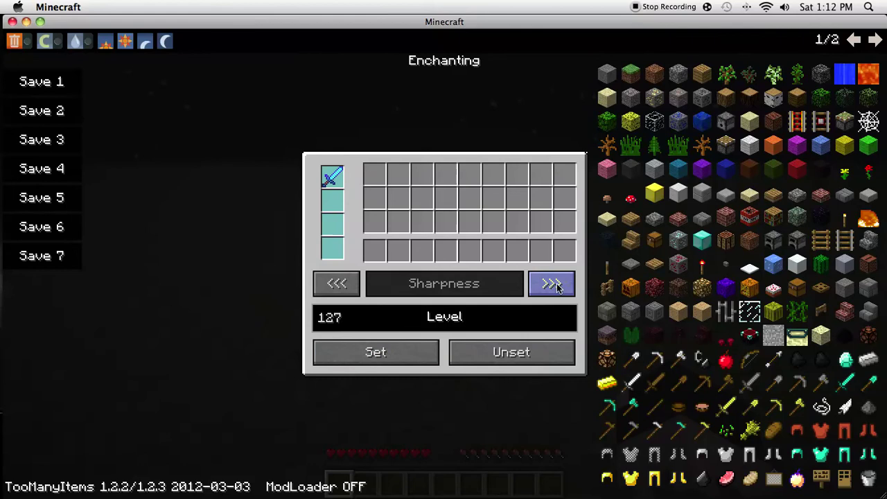
{"action": "left_click", "coordinate": [421, 351]}
{"action": "left_click", "coordinate": [550, 283]}
{"action": "left_click", "coordinate": [382, 351]}
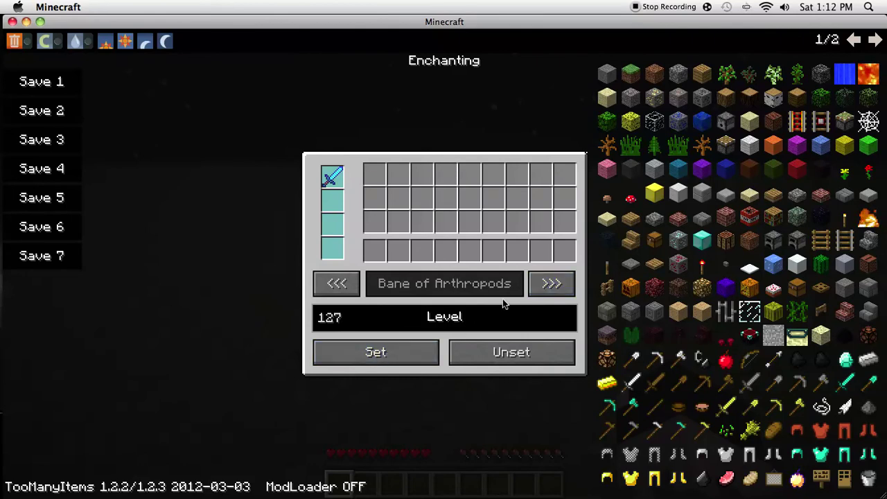
- Add Fire Aspect, Efficiency, Unbreaking, Power and Flame to the diamond sword at level 127
{"action": "left_click", "coordinate": [551, 284]}
{"action": "left_click", "coordinate": [408, 353]}
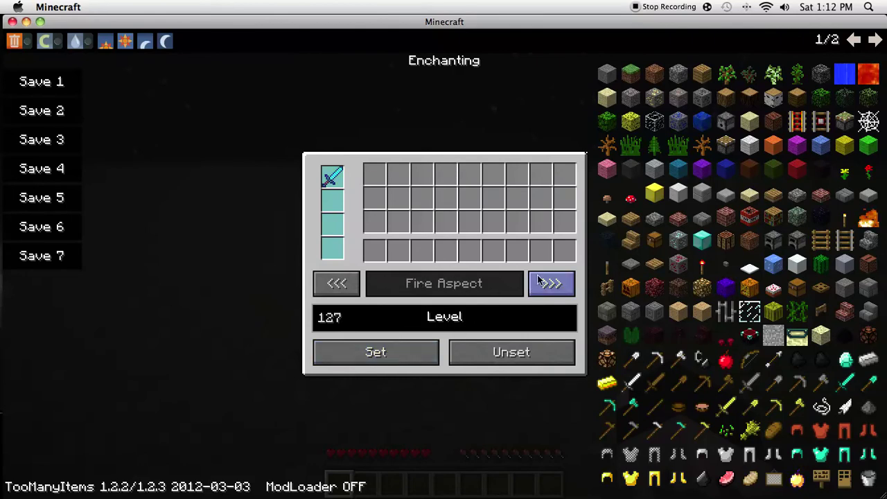
{"action": "left_click", "coordinate": [551, 284]}
{"action": "left_click", "coordinate": [399, 356]}
{"action": "left_click", "coordinate": [551, 283]}
{"action": "left_click", "coordinate": [398, 357]}
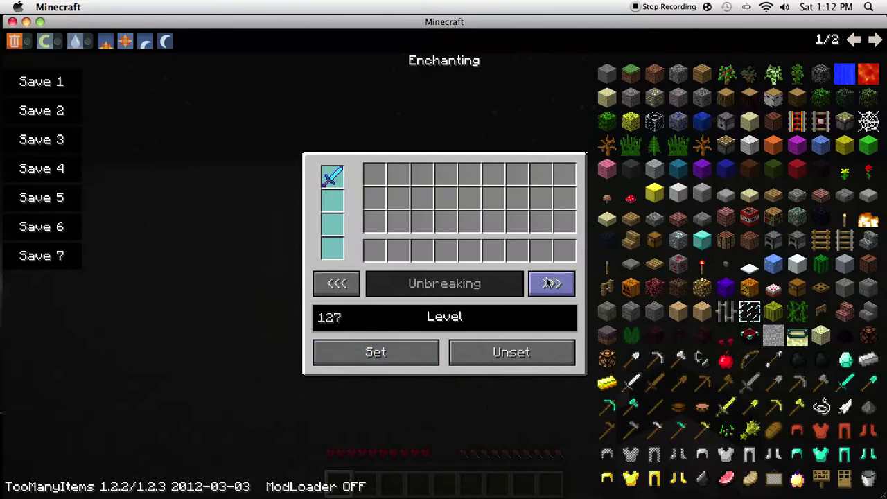
{"action": "left_click", "coordinate": [550, 282]}
{"action": "left_click", "coordinate": [396, 348]}
{"action": "left_click", "coordinate": [551, 284]}
{"action": "left_click", "coordinate": [418, 351]}
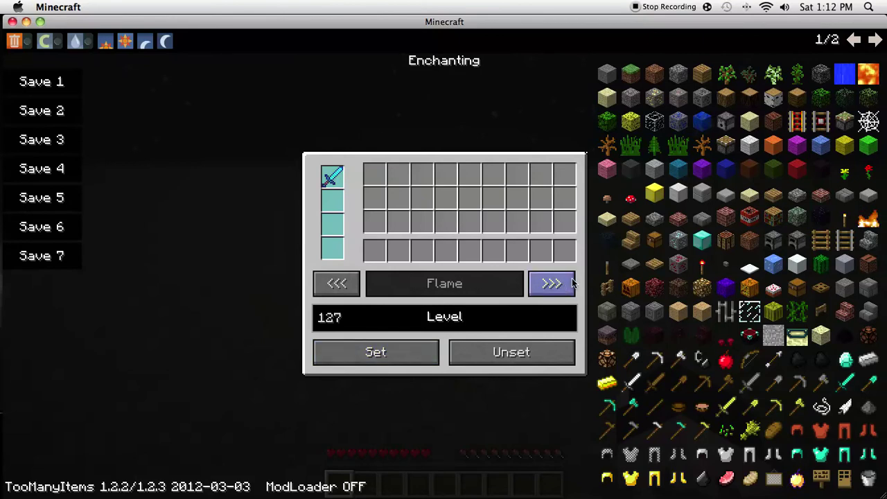
{"action": "left_click", "coordinate": [551, 283]}
{"action": "left_click", "coordinate": [416, 352]}
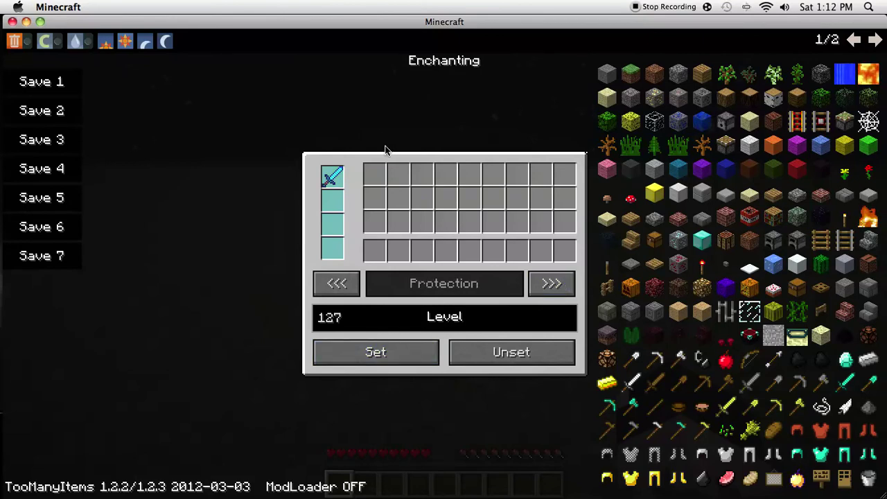
- Move the enchanted sword to the first hotbar slot and put a new diamond pickaxe in the enchanting slot
{"action": "left_click", "coordinate": [334, 180]}
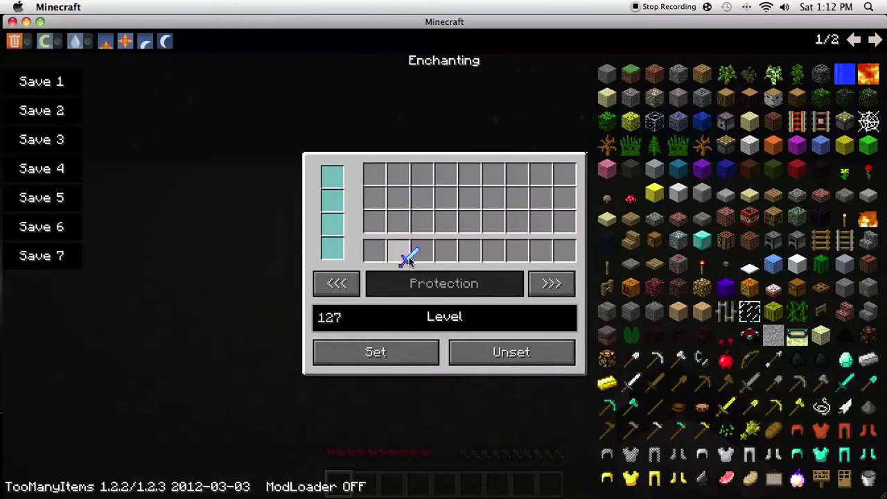
{"action": "left_click", "coordinate": [380, 250]}
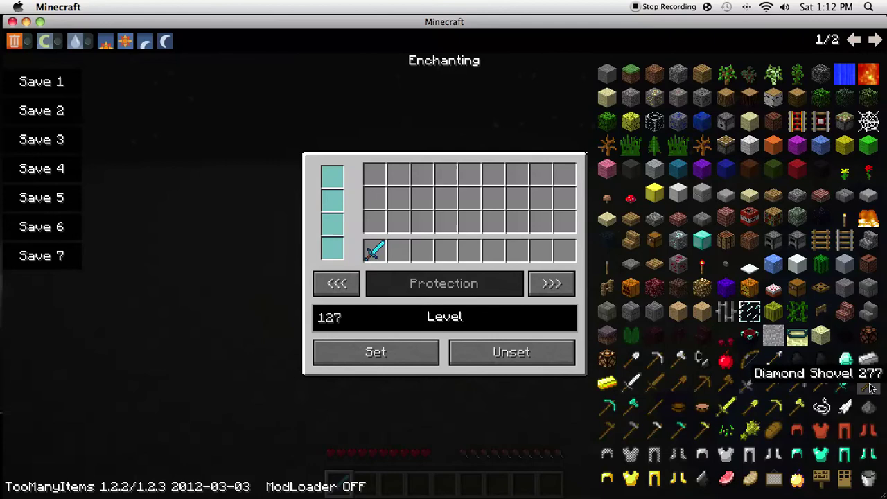
{"action": "left_click", "coordinate": [607, 407]}
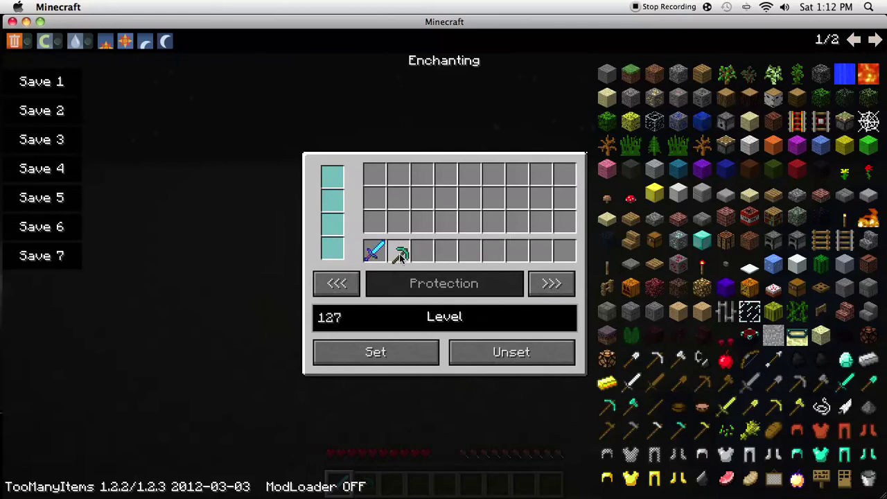
{"action": "left_click", "coordinate": [332, 175]}
- Add Protection, Feather Falling, Projectile Protection and Aqua Affinity to the diamond pickaxe at level 127
{"action": "left_click", "coordinate": [375, 352]}
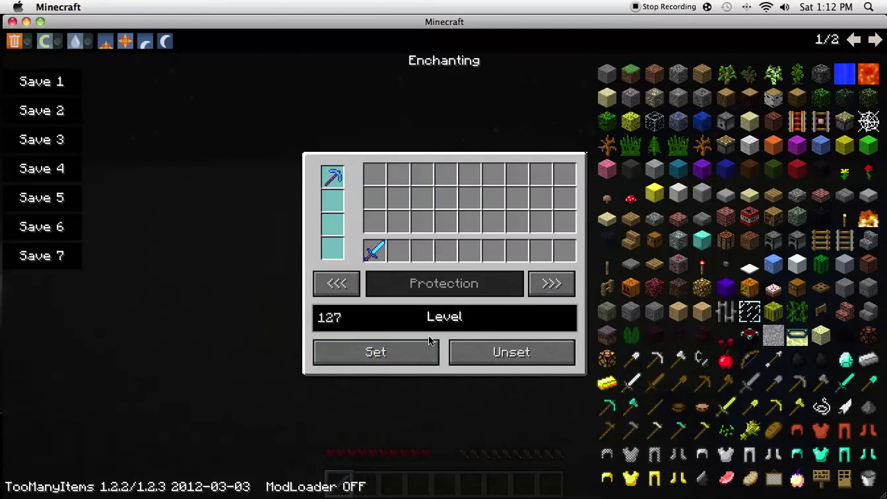
{"action": "left_click", "coordinate": [551, 283]}
{"action": "left_click", "coordinate": [548, 285]}
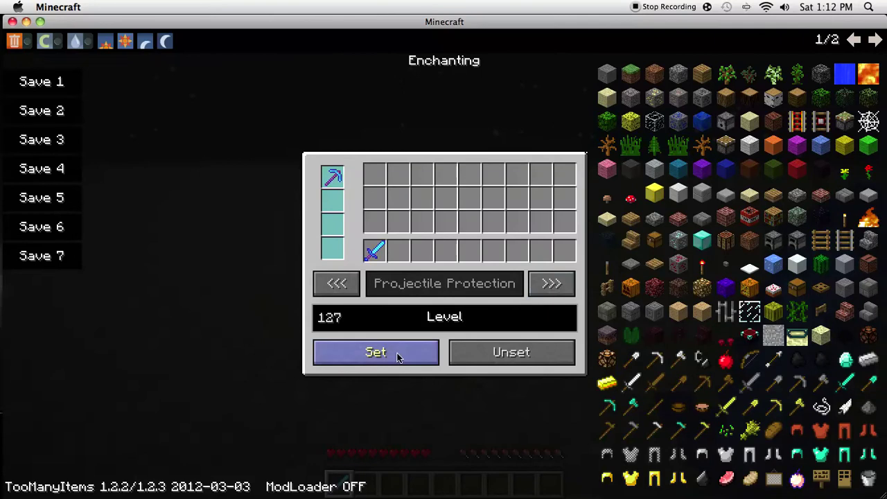
{"action": "left_click", "coordinate": [398, 354]}
{"action": "left_click", "coordinate": [555, 283]}
{"action": "left_click", "coordinate": [402, 350]}
{"action": "left_click", "coordinate": [561, 284]}
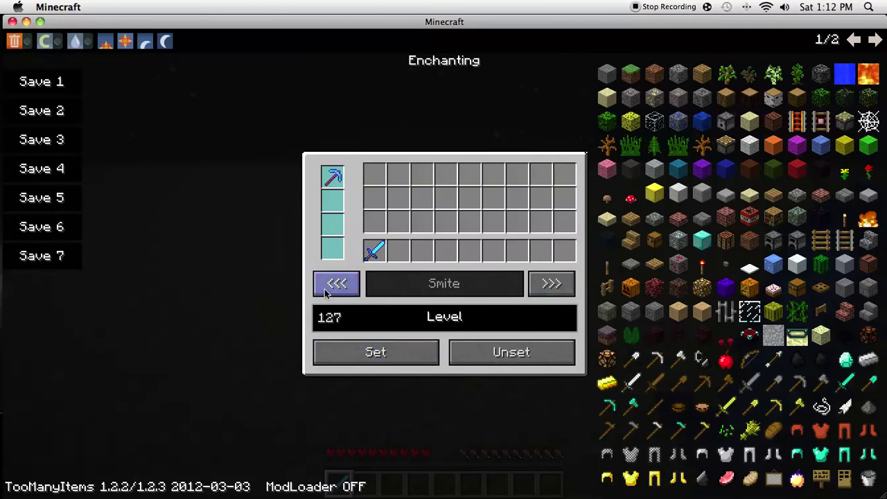
- Check the pickaxe's enchantment list, then add Smite, Knockback and Looting to it at level 127
{"action": "mouse_move", "coordinate": [339, 177]}
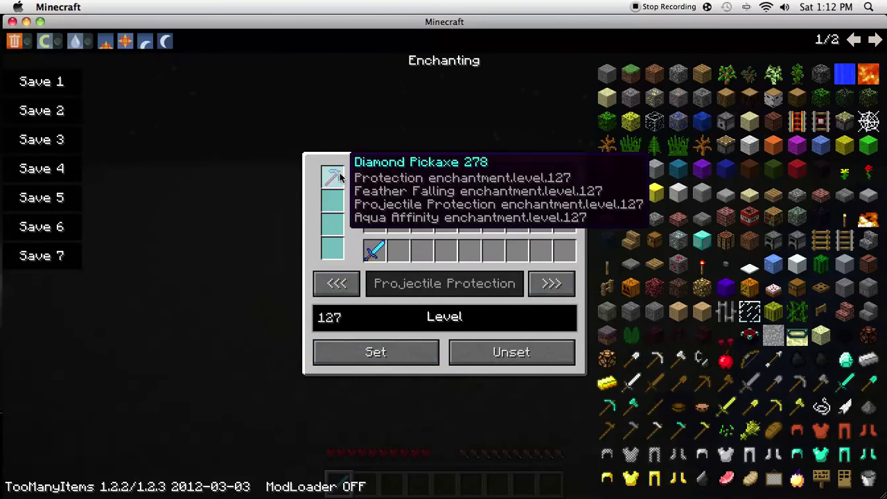
{"action": "left_click", "coordinate": [551, 284]}
{"action": "left_click", "coordinate": [416, 351]}
{"action": "left_click", "coordinate": [549, 284]}
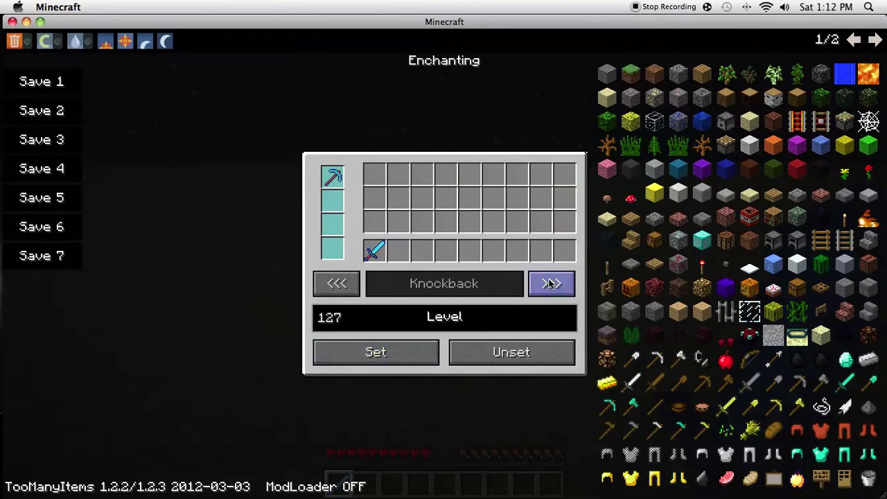
{"action": "left_click", "coordinate": [402, 350]}
{"action": "left_click", "coordinate": [550, 284]}
{"action": "left_click", "coordinate": [408, 351]}
{"action": "left_click", "coordinate": [551, 284]}
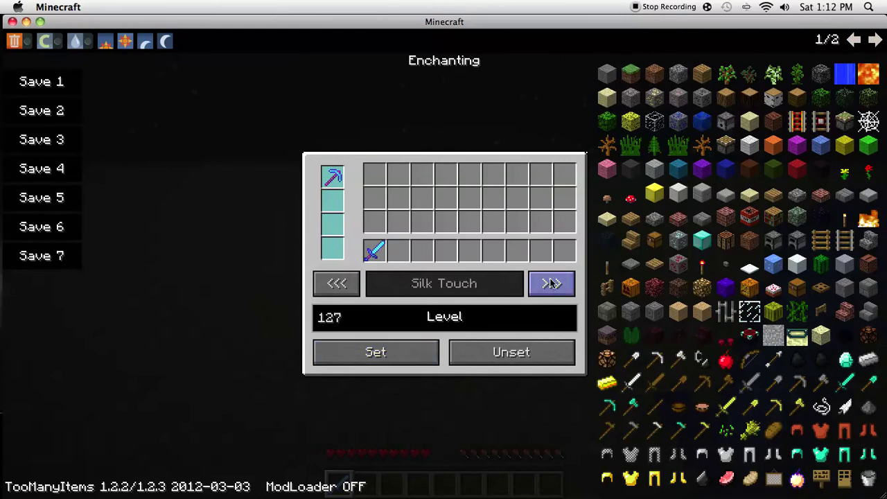
- Add Silk Touch, Fortune, Punch and Infinity to the diamond pickaxe at level 127
{"action": "left_click", "coordinate": [420, 352]}
{"action": "left_click", "coordinate": [550, 284]}
{"action": "left_click", "coordinate": [410, 352]}
{"action": "left_click", "coordinate": [551, 284]}
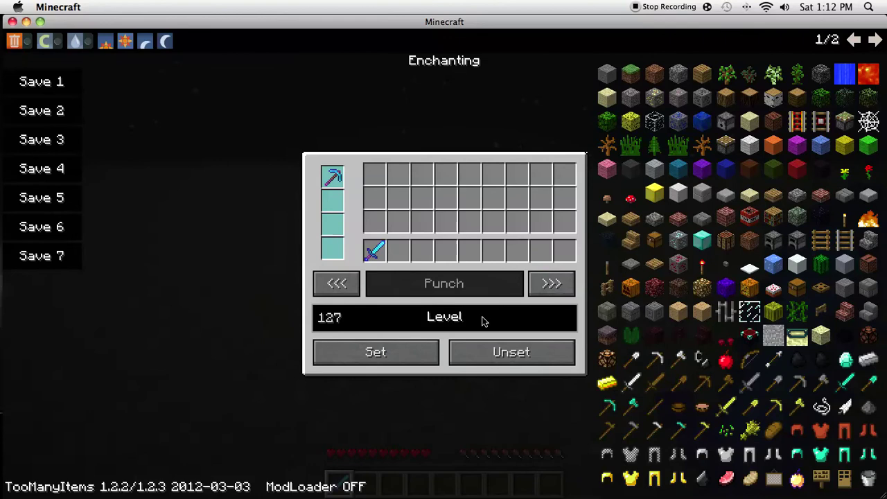
{"action": "left_click", "coordinate": [375, 357]}
{"action": "left_click", "coordinate": [551, 284]}
{"action": "left_click", "coordinate": [386, 356]}
{"action": "left_click", "coordinate": [534, 291]}
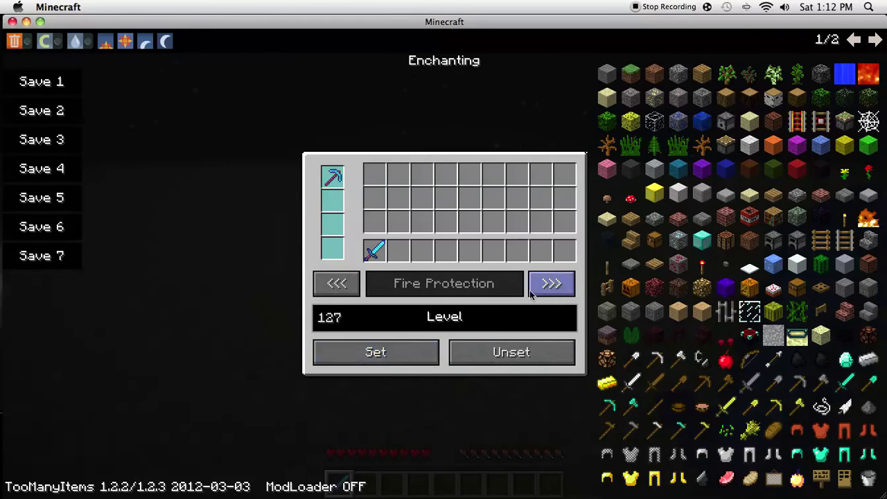
- Add the enchantments from Fire Protection and Blast Protection through Sharpness and Bane of Arthropods to the diamond pickaxe at level 127
{"action": "left_click", "coordinate": [407, 350]}
{"action": "left_click", "coordinate": [549, 284]}
{"action": "left_click", "coordinate": [427, 351]}
{"action": "left_click", "coordinate": [540, 286]}
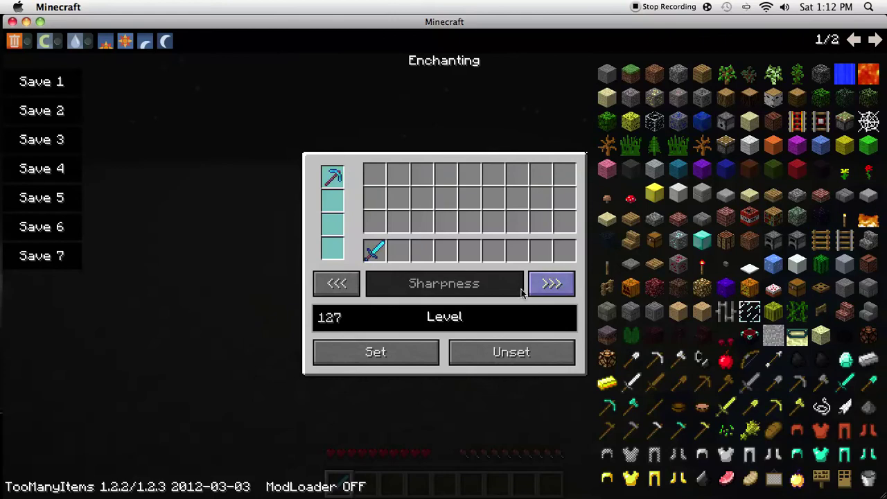
{"action": "left_click", "coordinate": [412, 352]}
{"action": "left_click", "coordinate": [551, 284]}
{"action": "left_click", "coordinate": [409, 352]}
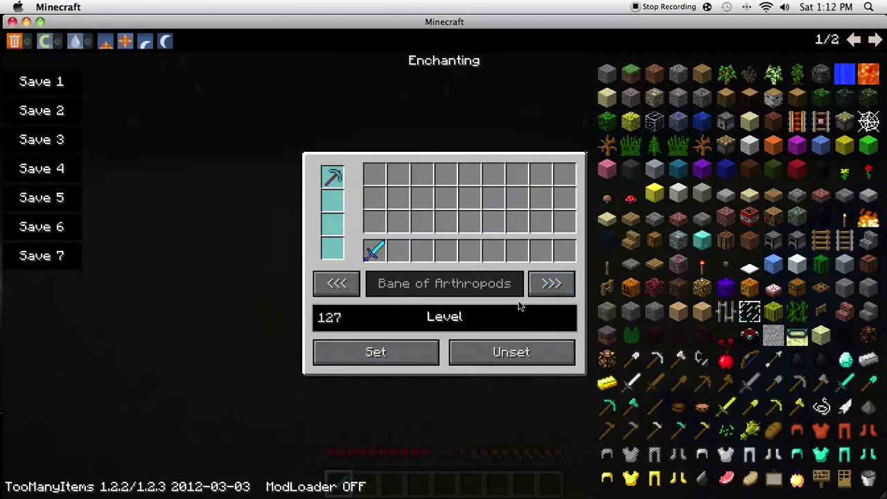
- Add Fire Aspect, Efficiency, Unbreaking, Power and Flame to the diamond pickaxe at level 127
{"action": "left_click", "coordinate": [551, 284]}
{"action": "left_click", "coordinate": [409, 352]}
{"action": "left_click", "coordinate": [551, 284]}
{"action": "left_click", "coordinate": [409, 352]}
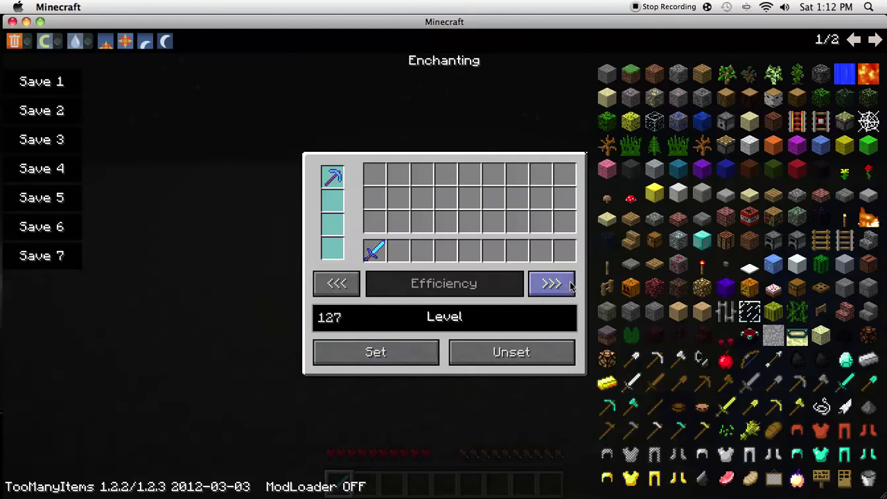
{"action": "left_click", "coordinate": [551, 284]}
{"action": "left_click", "coordinate": [416, 353]}
{"action": "left_click", "coordinate": [551, 284]}
{"action": "left_click", "coordinate": [416, 352]}
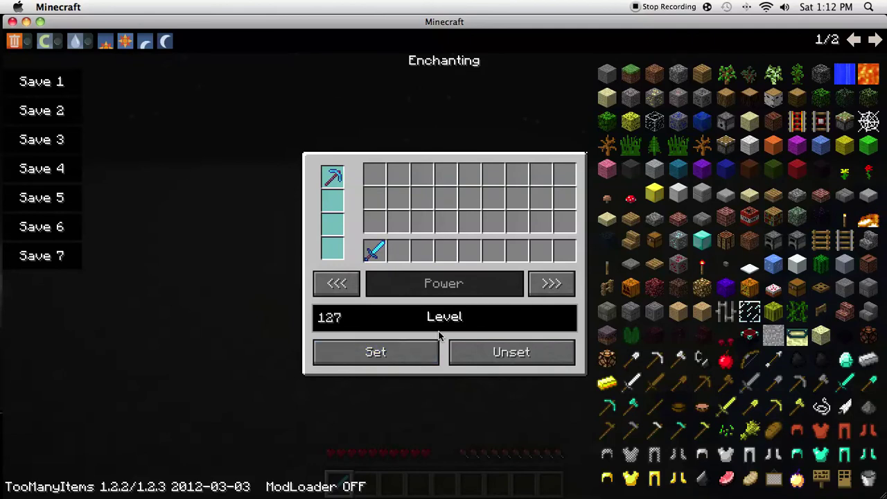
{"action": "left_click", "coordinate": [537, 287]}
{"action": "left_click", "coordinate": [406, 355]}
{"action": "left_click", "coordinate": [551, 285]}
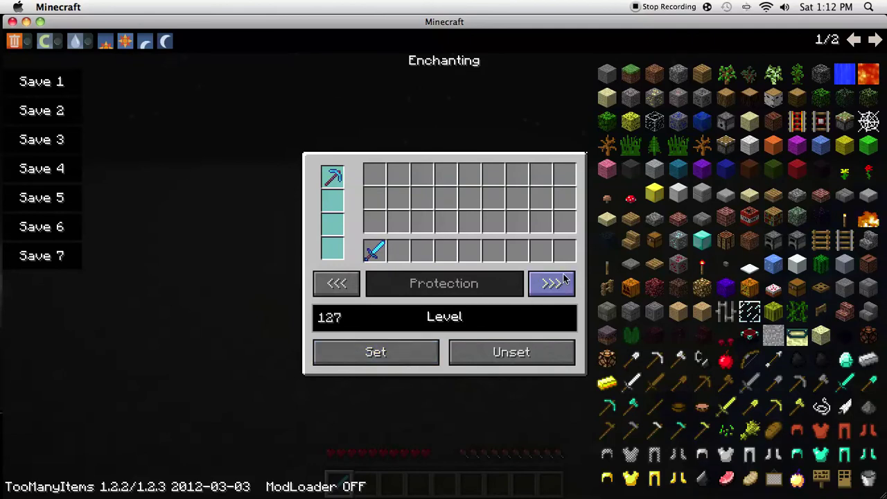
{"action": "left_click", "coordinate": [432, 355]}
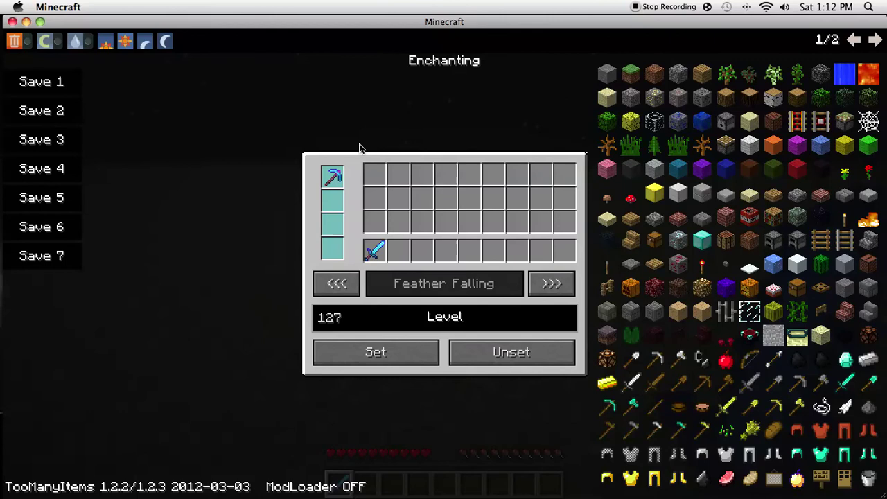
- Move the enchanted pickaxe to the second hotbar slot and leave the Enchanting screen to return to the world
{"action": "left_click", "coordinate": [335, 179]}
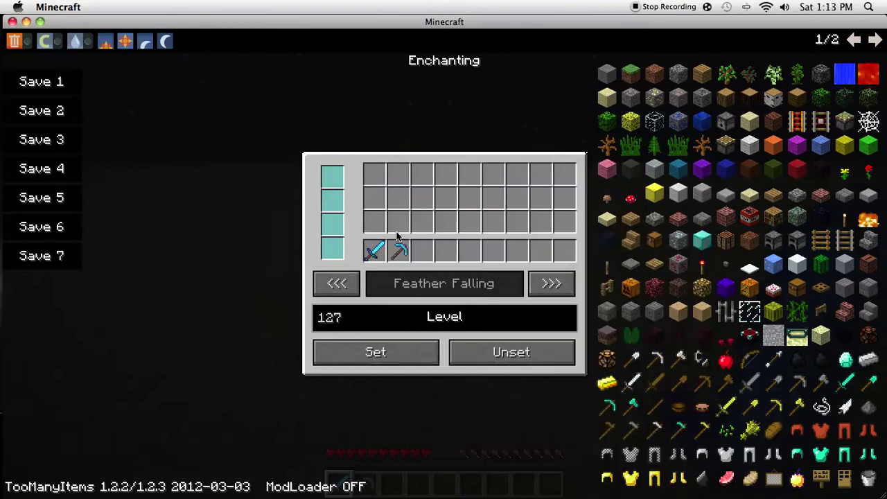
{"action": "key", "text": "Escape"}
{"action": "key", "text": "Escape"}
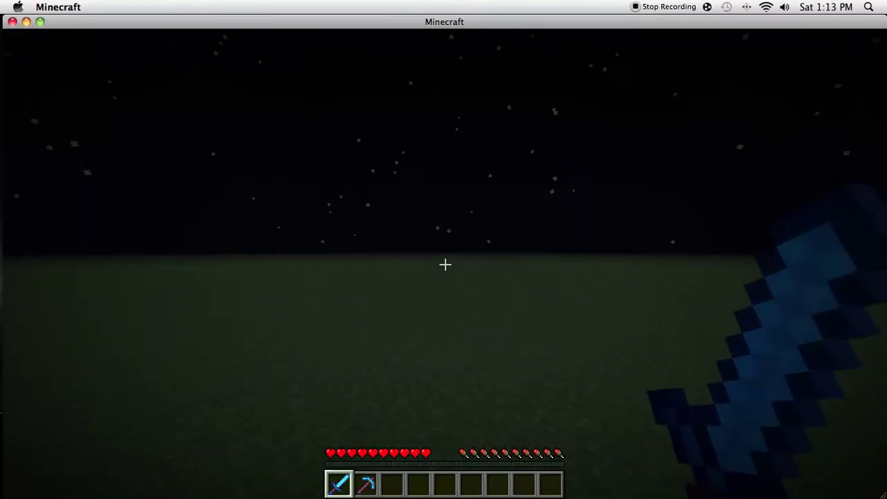
- Set the game difficulty to Hard in the options and return to the world
{"action": "key", "text": "e"}
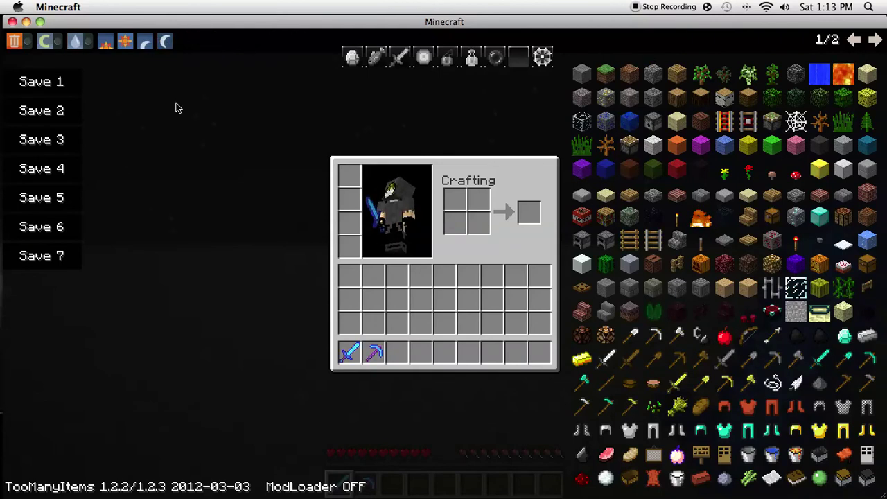
{"action": "key", "text": "Escape"}
{"action": "key", "text": "Escape"}
{"action": "left_click", "coordinate": [444, 263]}
{"action": "left_click", "coordinate": [590, 186]}
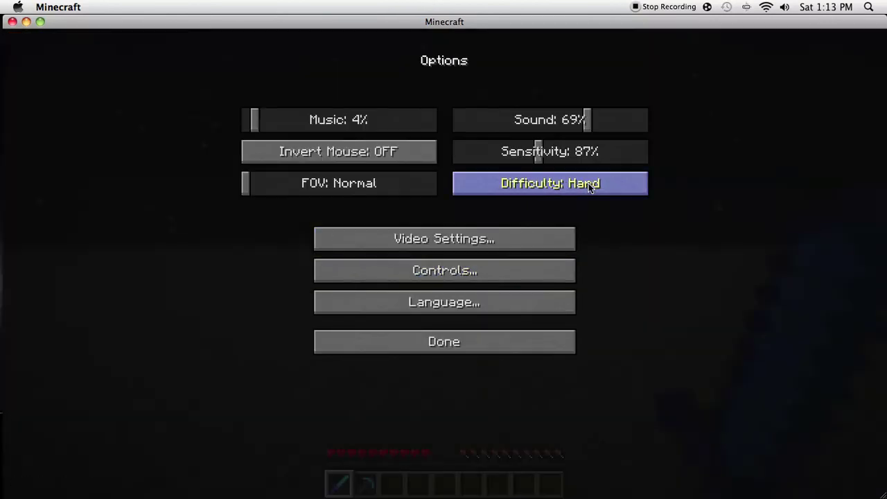
{"action": "key", "text": "Escape"}
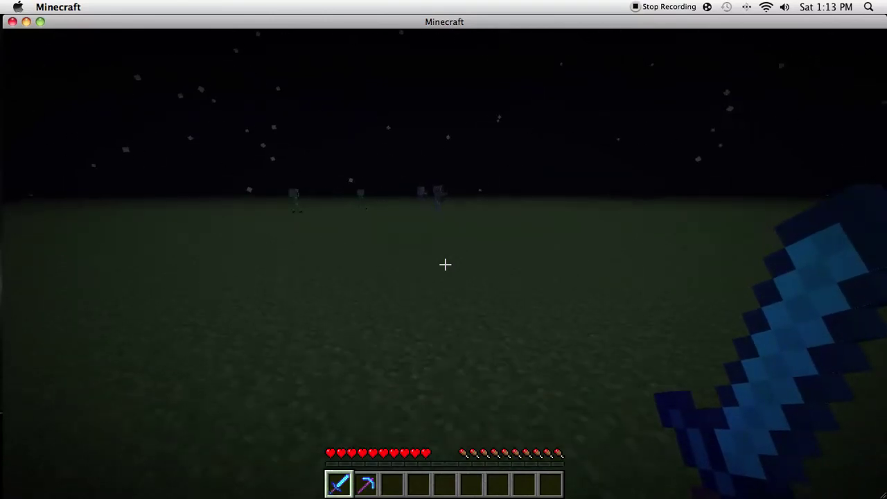
- Attack the nearby monsters in the dark field with the enchanted diamond sword
{"action": "left_click", "coordinate": [445, 264]}
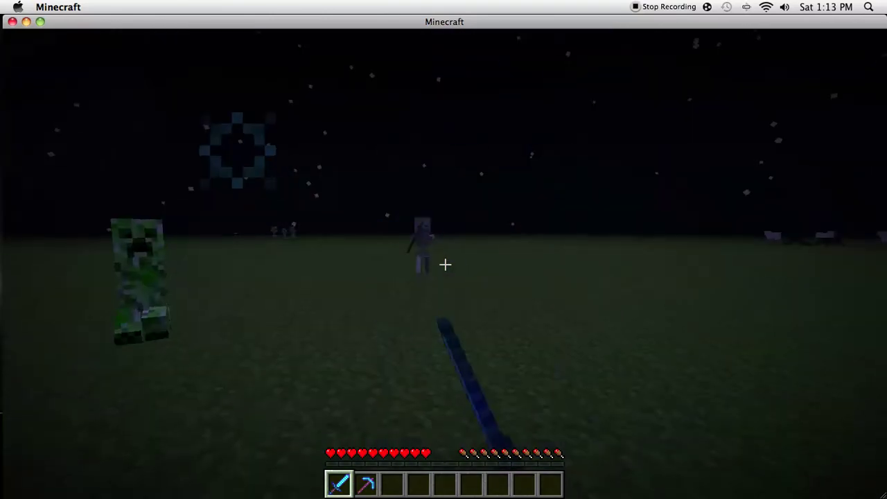
{"action": "left_click", "coordinate": [445, 264]}
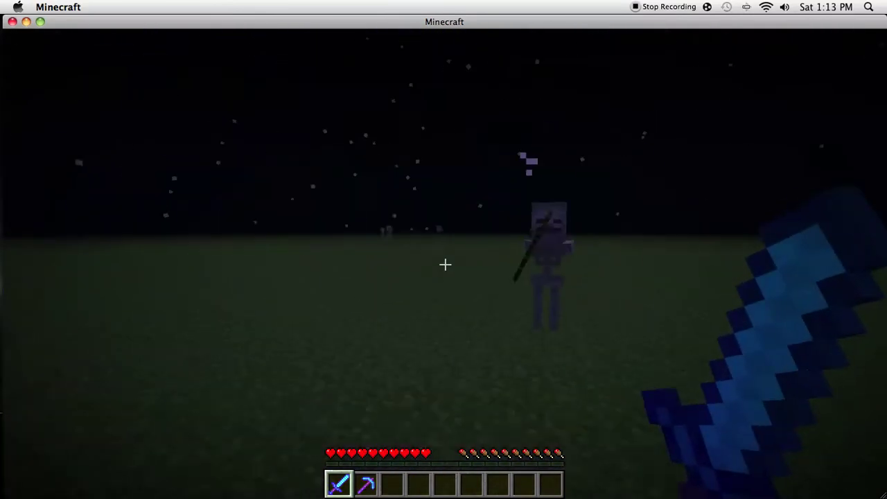
{"action": "left_click", "coordinate": [445, 264]}
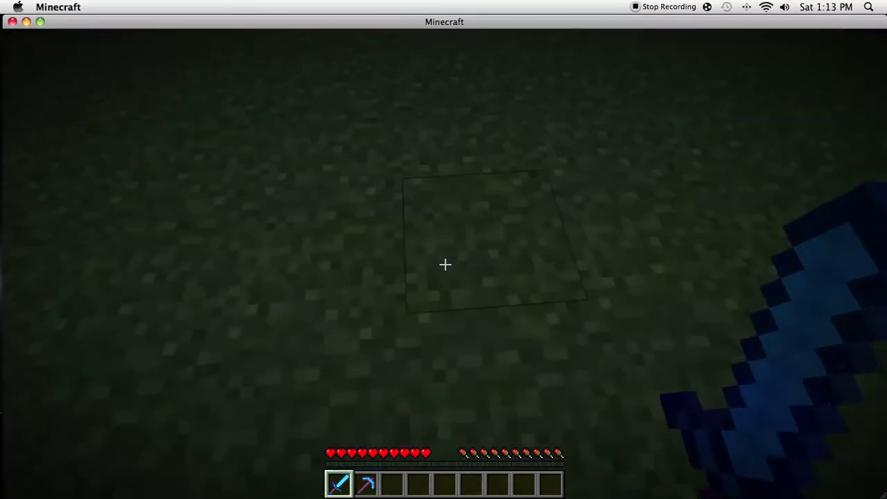
- Switch to the enchanted pickaxe, try it on the grass and set the player speed to 2
{"action": "key", "text": "2"}
{"action": "left_click", "coordinate": [444, 264]}
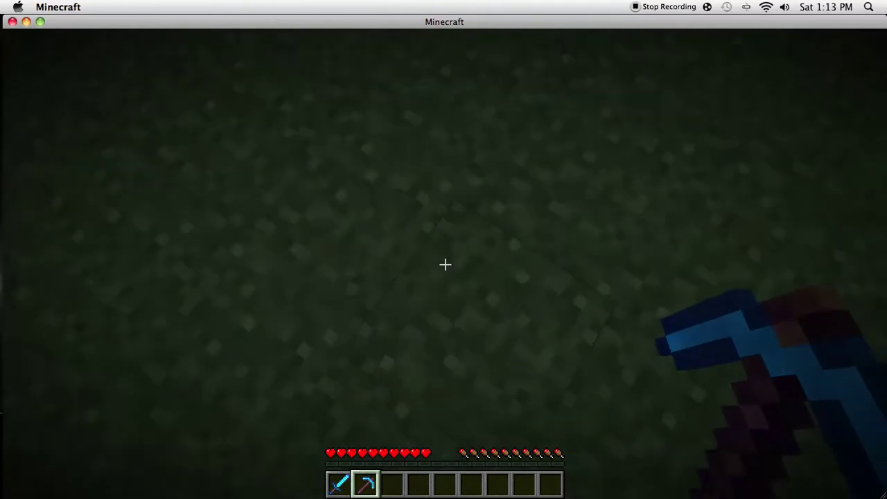
{"action": "key", "text": "slash"}
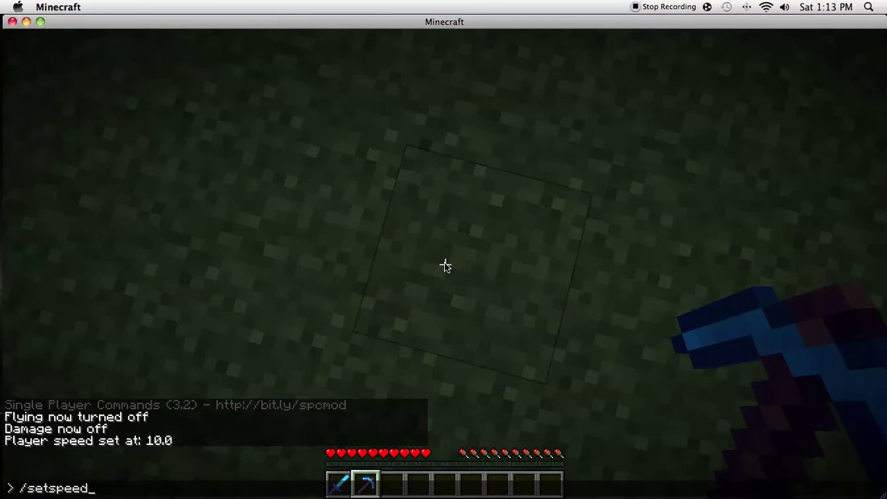
{"action": "key", "text": "Return"}
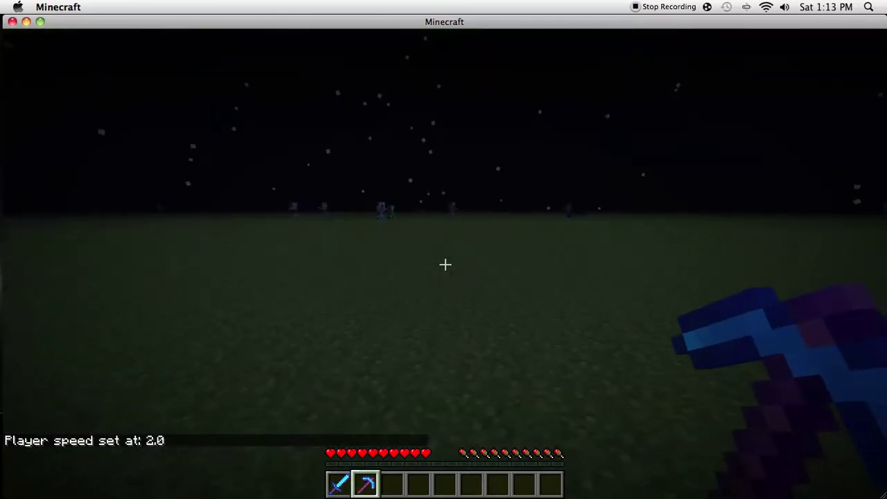
- Leave the current world and load another saved world from the world list
{"action": "key", "text": "Escape"}
{"action": "left_click", "coordinate": [447, 294]}
{"action": "left_click", "coordinate": [475, 219]}
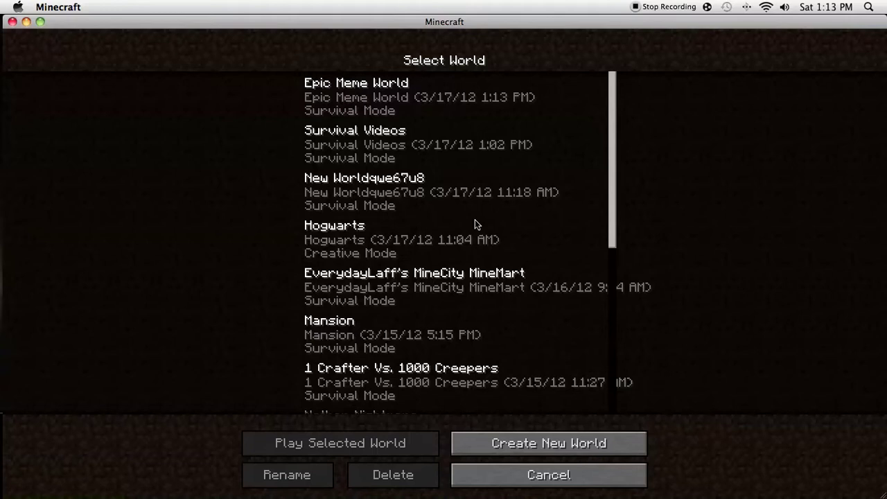
{"action": "left_click", "coordinate": [468, 234]}
{"action": "left_click", "coordinate": [349, 436]}
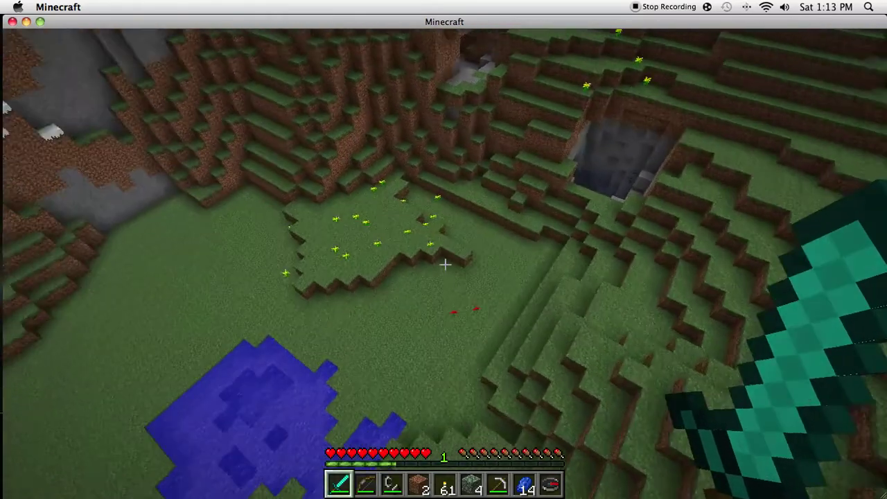
- Set the player speed to 2 with the setspeed command and turn flying off with the fly command
{"action": "key", "text": "t"}
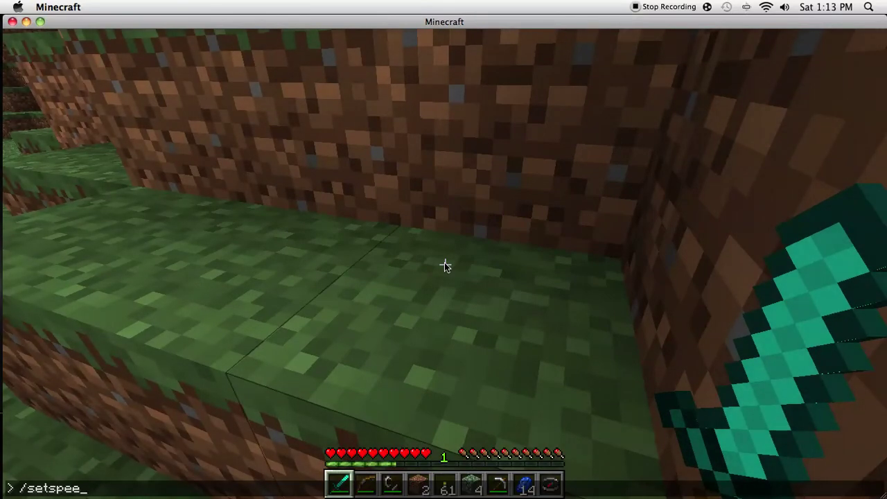
{"action": "type", "text": "/setspeed 2"}
{"action": "key", "text": "Return"}
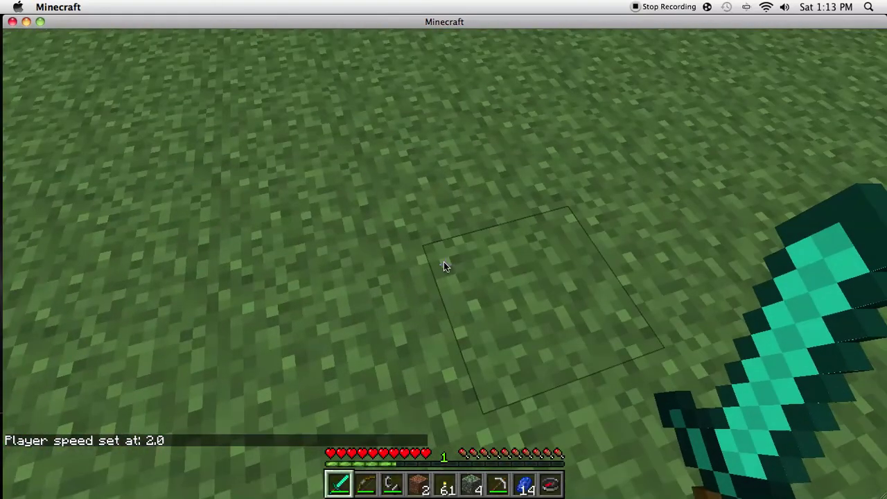
{"action": "type", "text": "fly"}
{"action": "key", "text": "Return"}
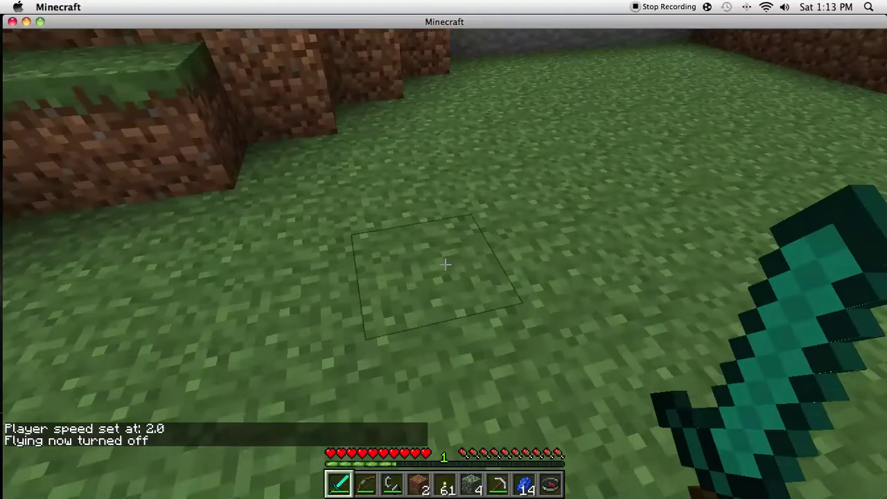
{"action": "key", "text": "e"}
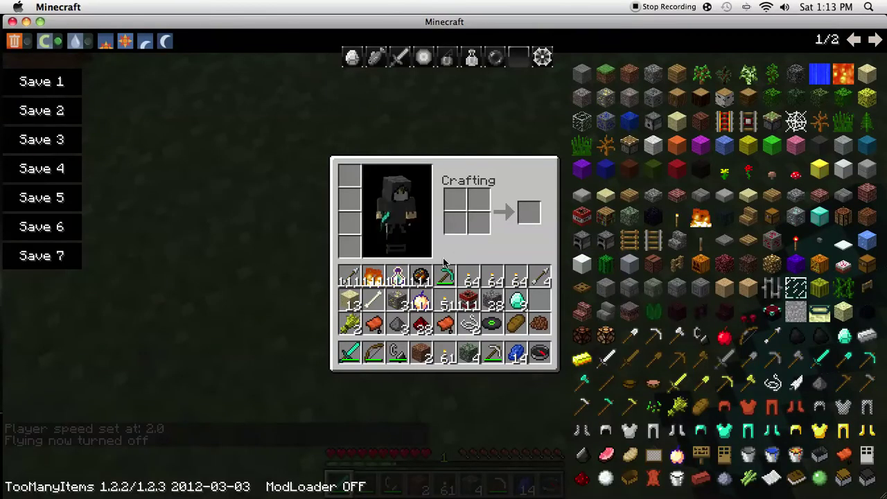
{"action": "key", "text": "e"}
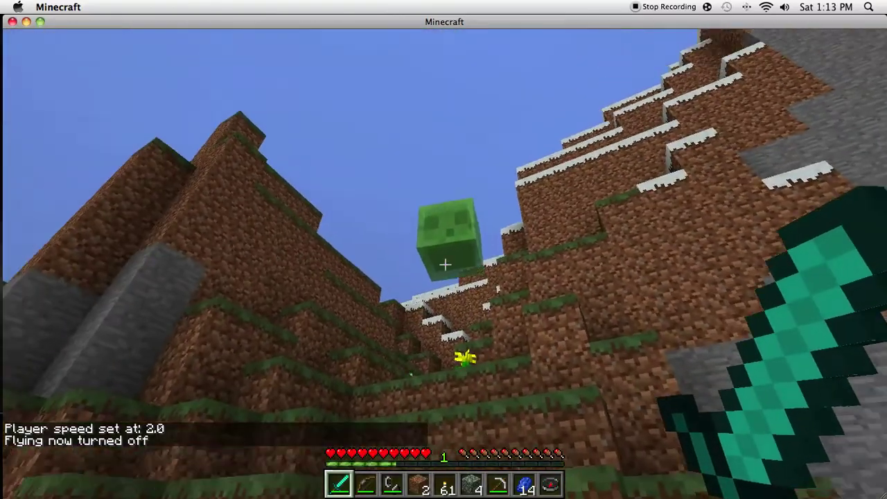
- Strike the large slime on the hillside with the diamond sword
{"action": "left_click", "coordinate": [445, 264]}
{"action": "left_click", "coordinate": [445, 264]}
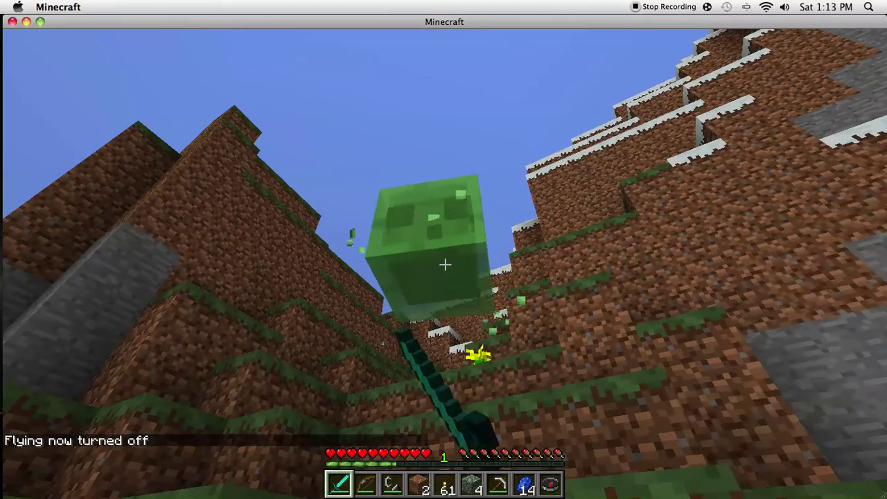
{"action": "left_click", "coordinate": [445, 264]}
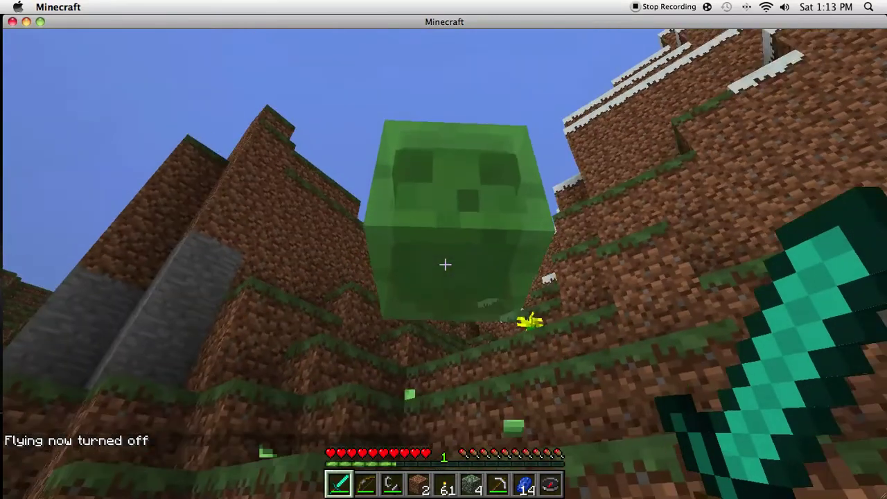
- Switch to the bow and shoot arrows at the large slime
{"action": "key", "text": "2"}
{"action": "left_click", "coordinate": [445, 264]}
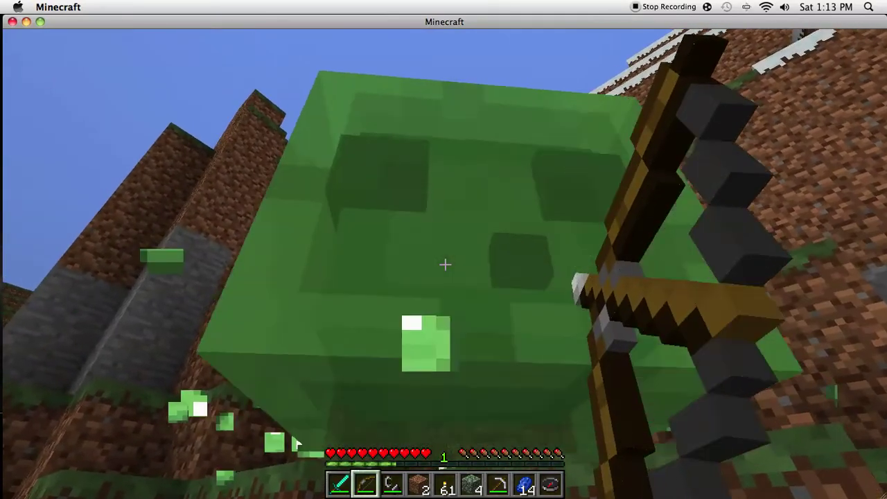
{"action": "right_click", "coordinate": [445, 264]}
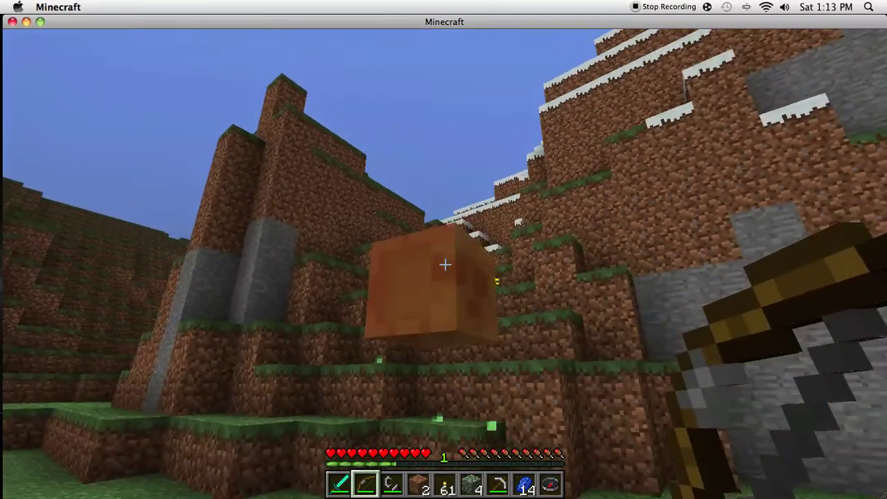
{"action": "right_click", "coordinate": [445, 264]}
{"action": "key", "text": "Escape"}
{"action": "key", "text": "Escape"}
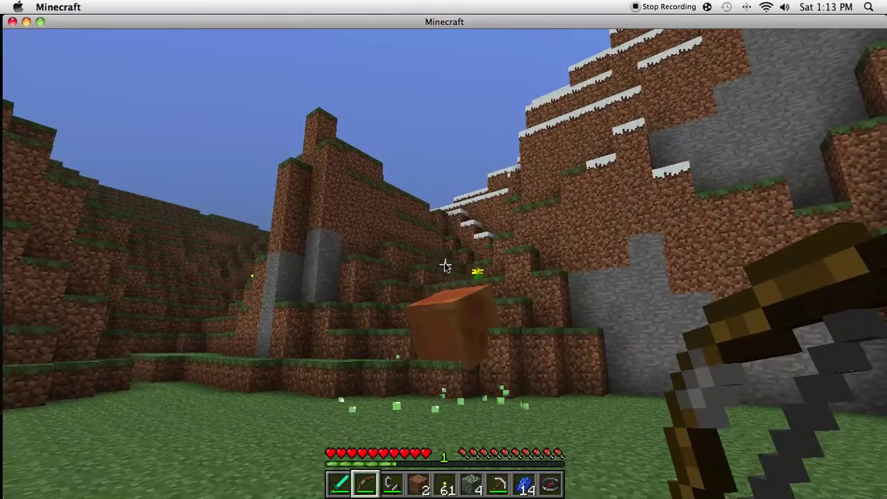
- Open the Enchanting screen and place the bow in its first enchanting slot
{"action": "key", "text": "e"}
{"action": "left_click", "coordinate": [398, 56]}
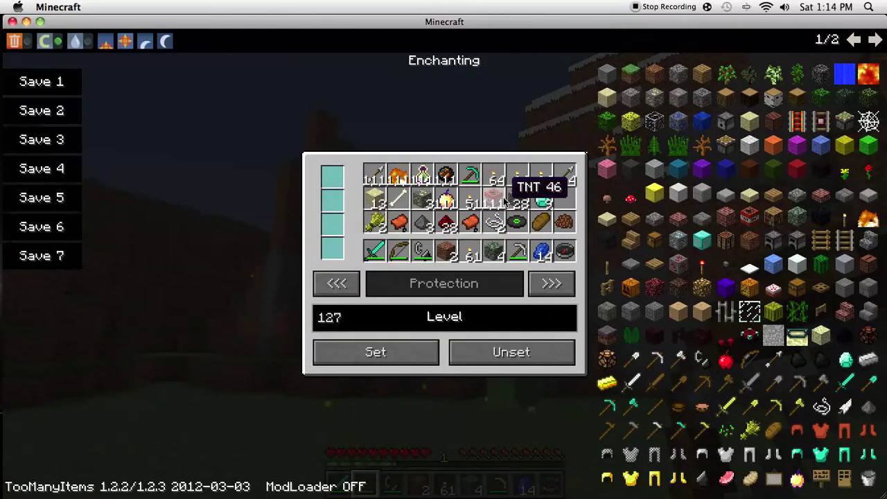
{"action": "left_click", "coordinate": [398, 251]}
{"action": "left_click", "coordinate": [332, 178]}
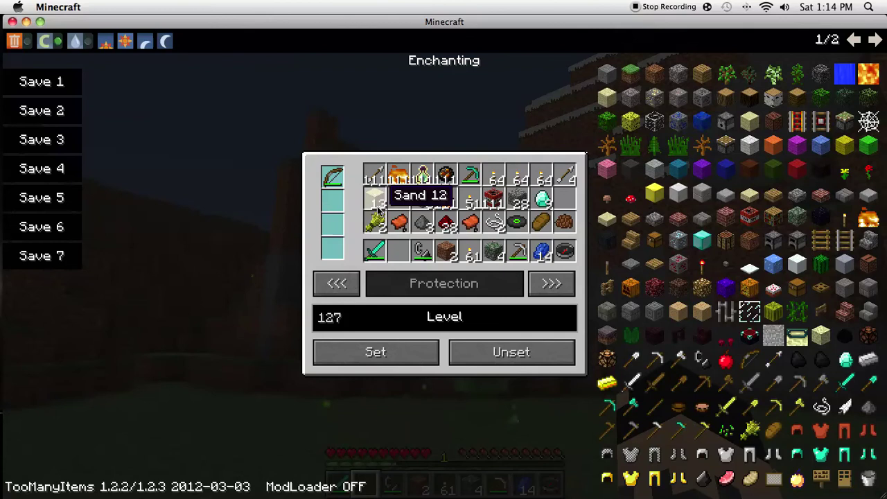
- Add Protection, Feather Falling and Projectile Protection to the bow at level 127
{"action": "left_click", "coordinate": [376, 351]}
{"action": "left_click", "coordinate": [551, 283]}
{"action": "left_click", "coordinate": [551, 284]}
{"action": "left_click", "coordinate": [376, 351]}
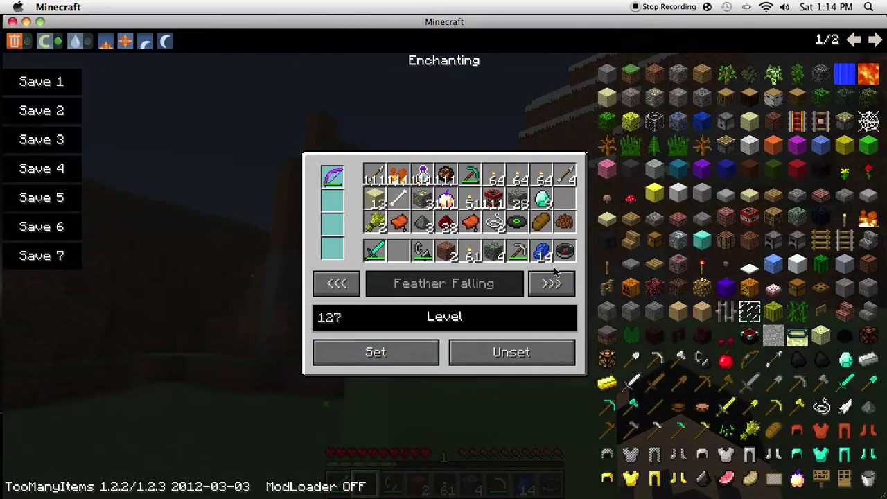
{"action": "left_click", "coordinate": [551, 283]}
{"action": "left_click", "coordinate": [551, 284]}
{"action": "left_click", "coordinate": [402, 352]}
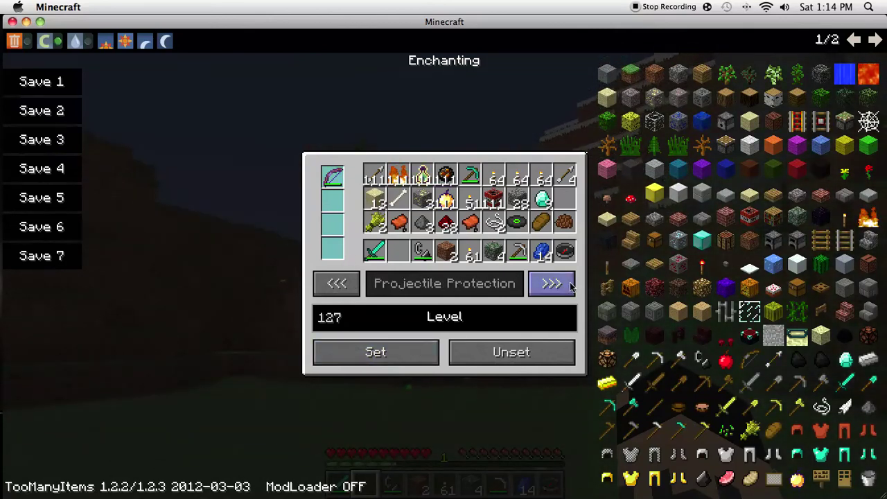
- Add further enchantments after Projectile Protection, up to and including Smite, to the bow at level 127
{"action": "left_click", "coordinate": [551, 283]}
{"action": "left_click", "coordinate": [551, 283]}
{"action": "left_click", "coordinate": [398, 352]}
{"action": "left_click", "coordinate": [551, 283]}
{"action": "left_click", "coordinate": [550, 283]}
{"action": "left_click", "coordinate": [376, 352]}
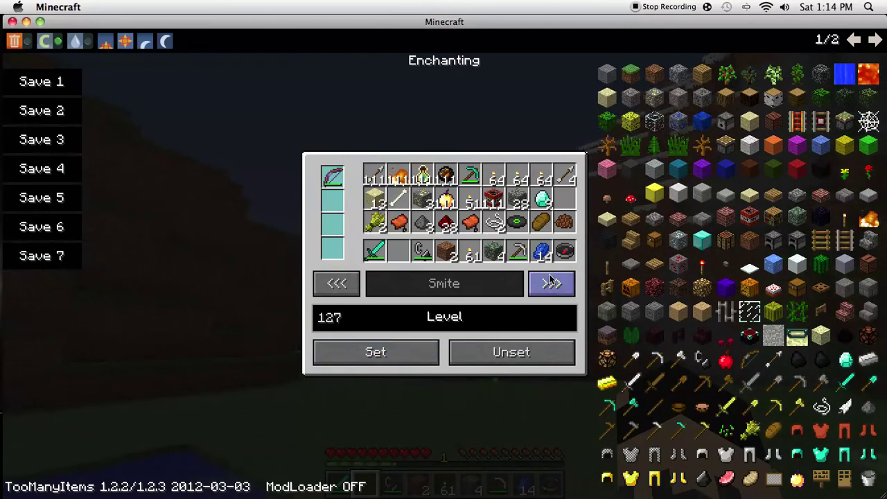
- Add further enchantments after Smite, including Looting and Punch, to the bow at level 127
{"action": "left_click", "coordinate": [551, 284]}
{"action": "left_click", "coordinate": [551, 283]}
{"action": "left_click", "coordinate": [371, 353]}
{"action": "left_click", "coordinate": [551, 284]}
{"action": "left_click", "coordinate": [551, 284]}
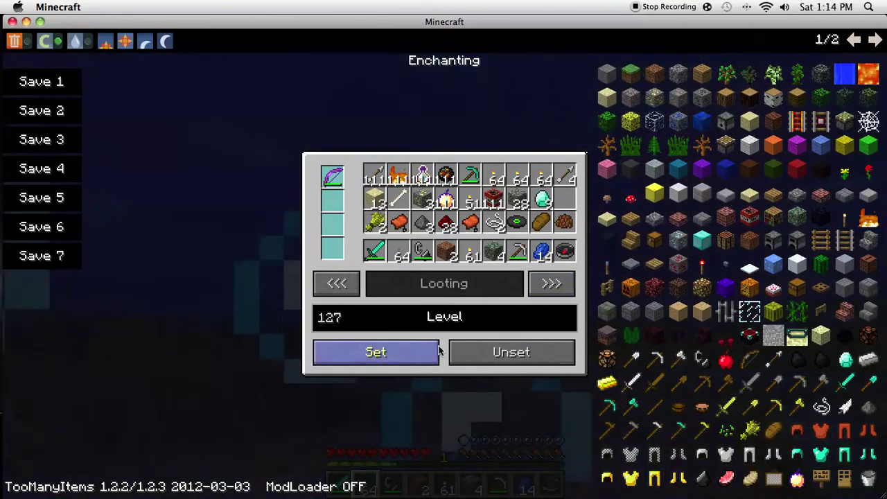
{"action": "left_click", "coordinate": [375, 352]}
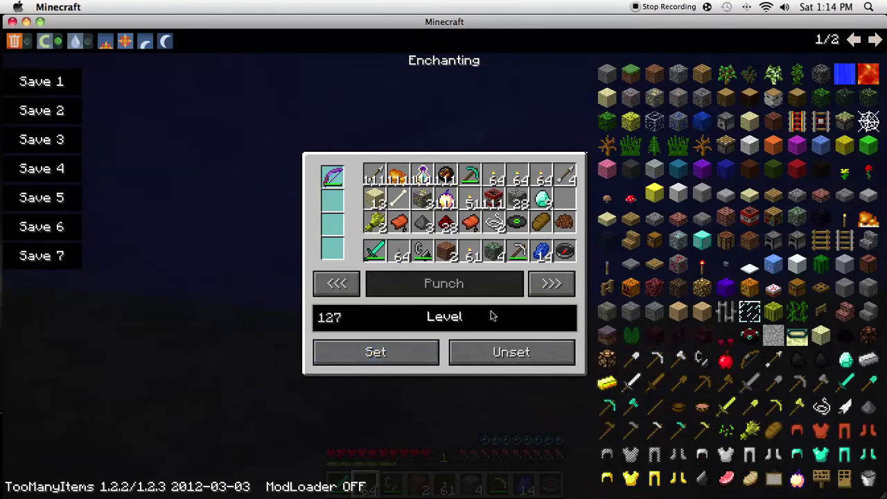
{"action": "left_click", "coordinate": [413, 363]}
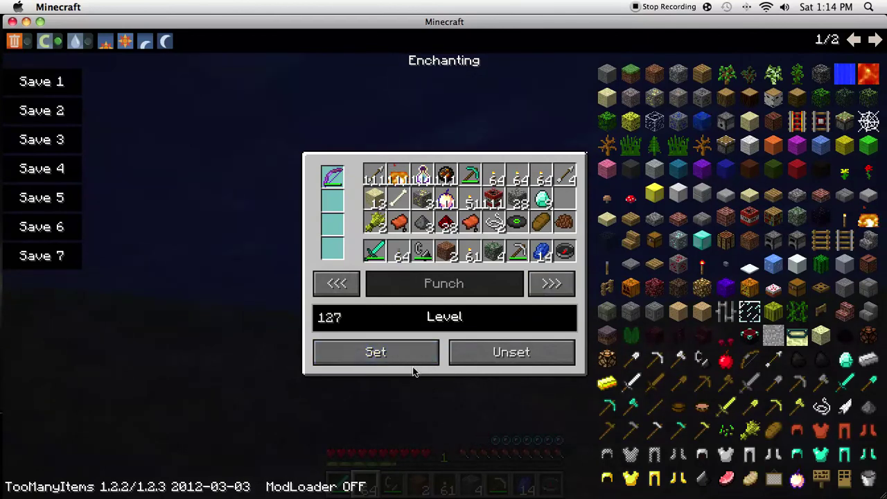
- Cycle back through the enchantments and add Blast Protection through Bane of Arthropods to the bow at level 127
{"action": "left_click", "coordinate": [551, 283]}
{"action": "left_click", "coordinate": [551, 283]}
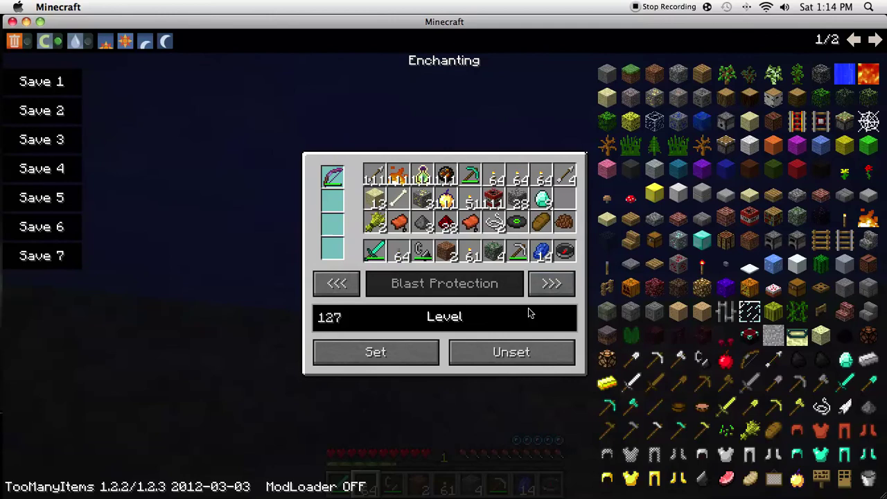
{"action": "left_click", "coordinate": [551, 283]}
{"action": "left_click", "coordinate": [551, 283]}
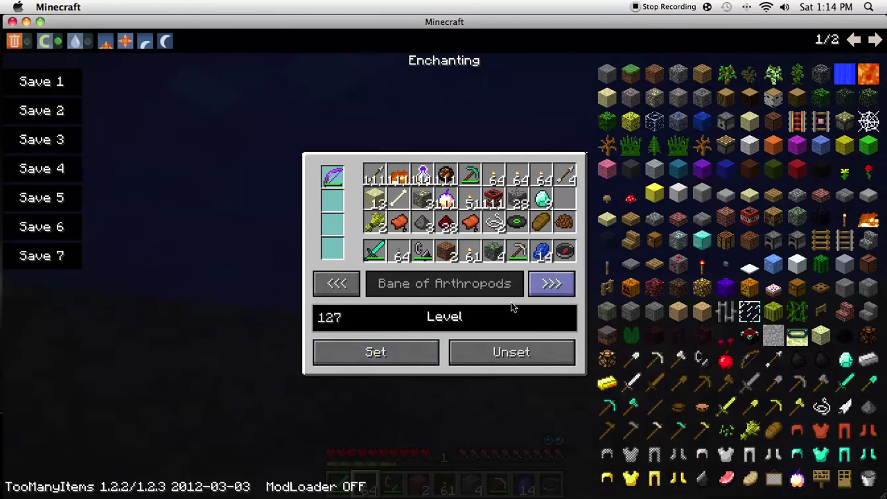
- Add the remaining enchantments, including Unbreaking and Flame, to the bow at level 127
{"action": "left_click", "coordinate": [551, 284]}
{"action": "left_click", "coordinate": [551, 284]}
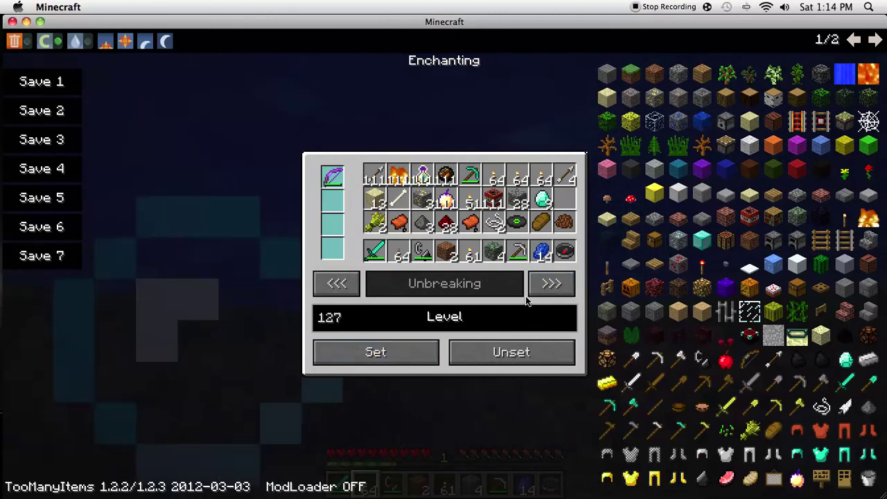
{"action": "left_click", "coordinate": [551, 283]}
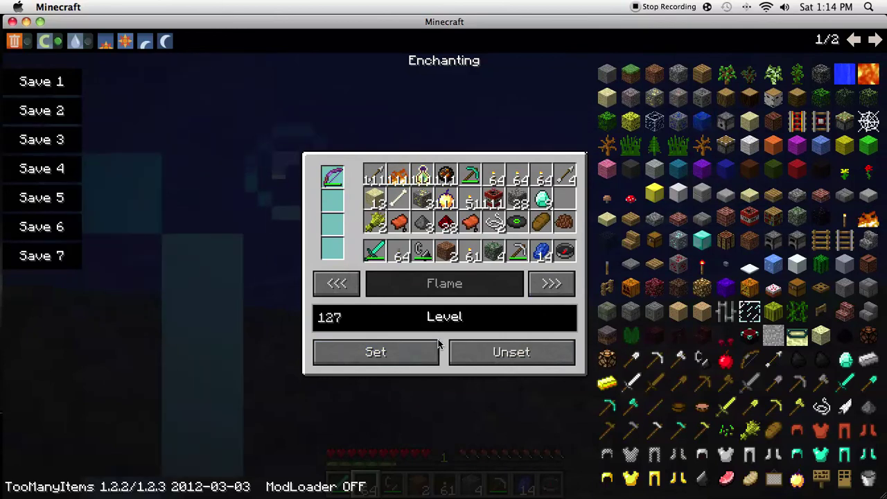
{"action": "left_click", "coordinate": [551, 283]}
- Return to the world with the enchanted bow in the first hotbar slot and shoot it into the pond
{"action": "key", "text": "Escape"}
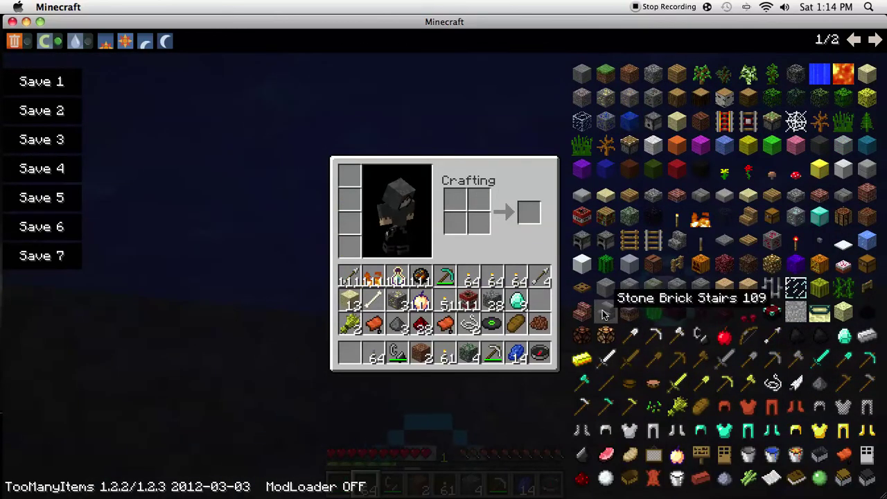
{"action": "key", "text": "e"}
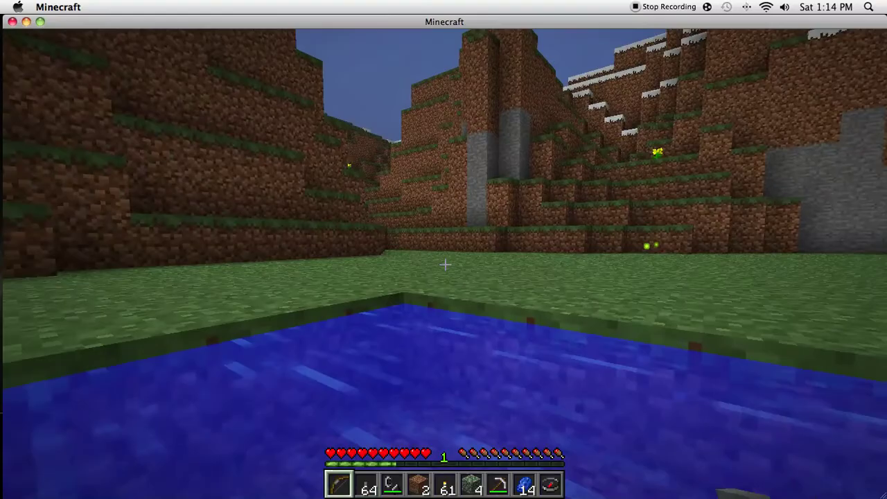
{"action": "key", "text": "1"}
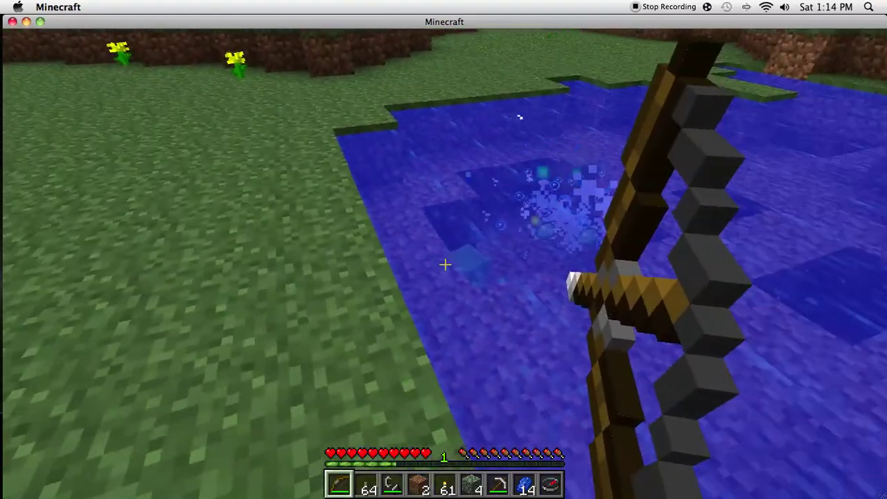
{"action": "right_click", "coordinate": [444, 264]}
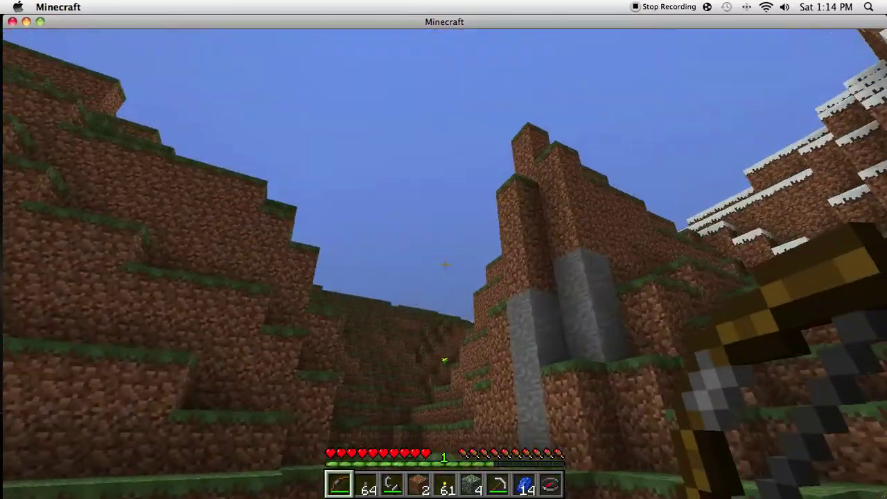
{"action": "key", "text": "e"}
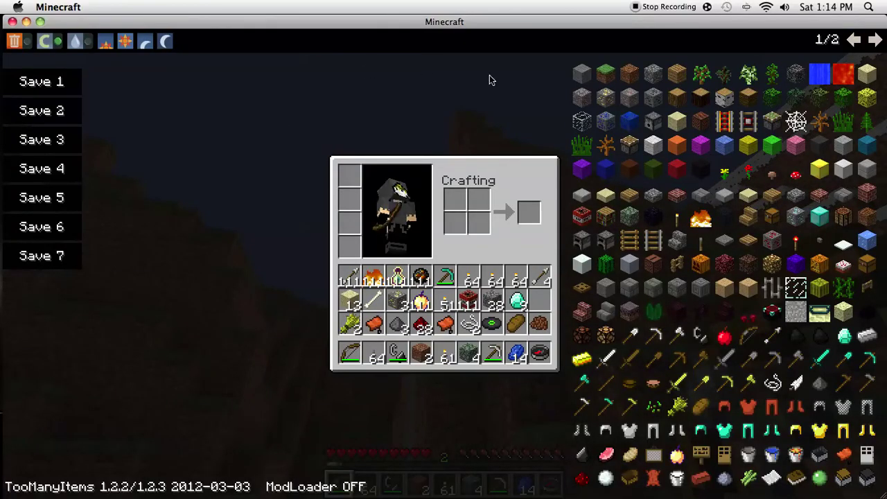
{"action": "key", "text": "o"}
{"action": "key", "text": "e"}
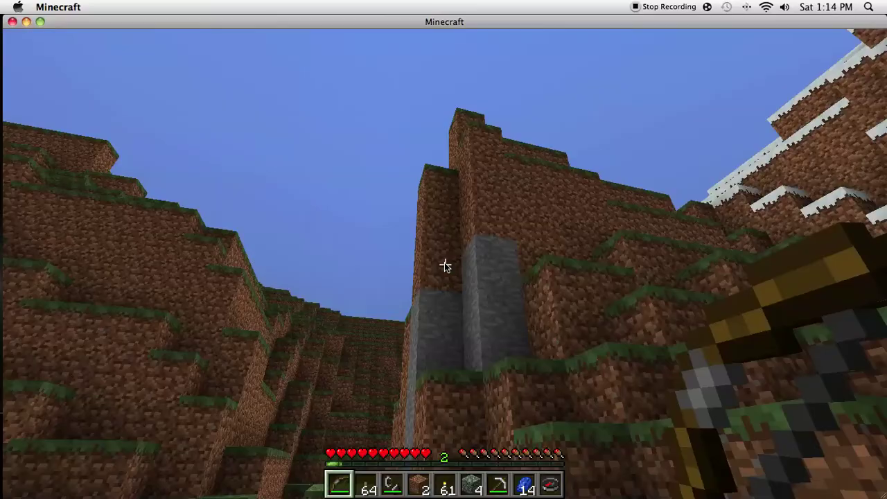
{"action": "key", "text": "e"}
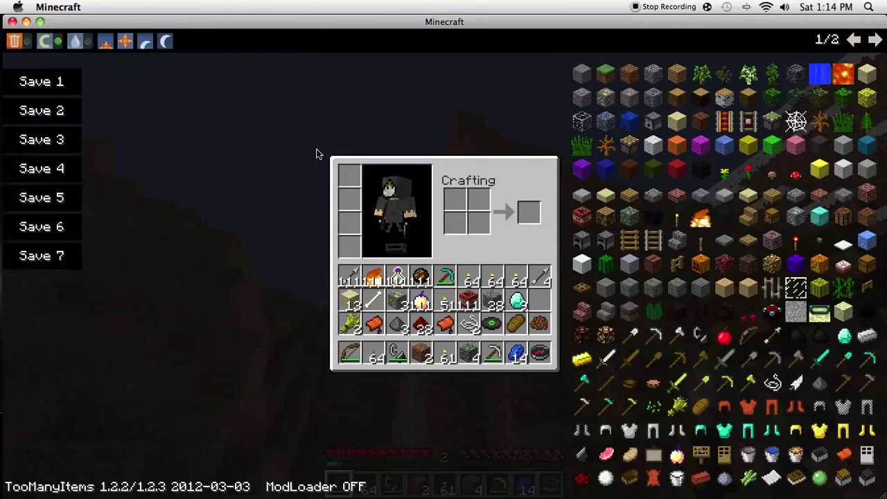